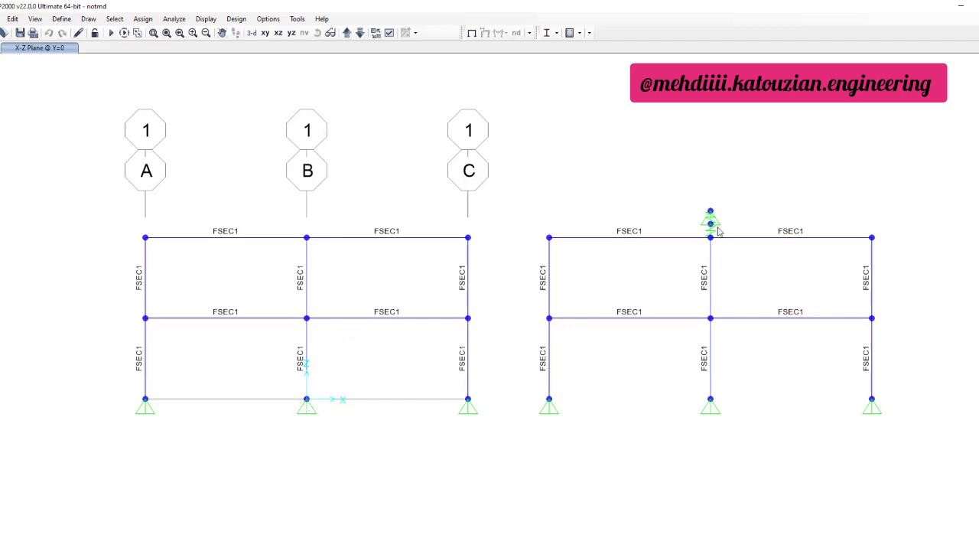
# Delete the LIN2 link/support property and open the definition of the LIN1 property.
pyautogui.scroll(6, 714, 228)
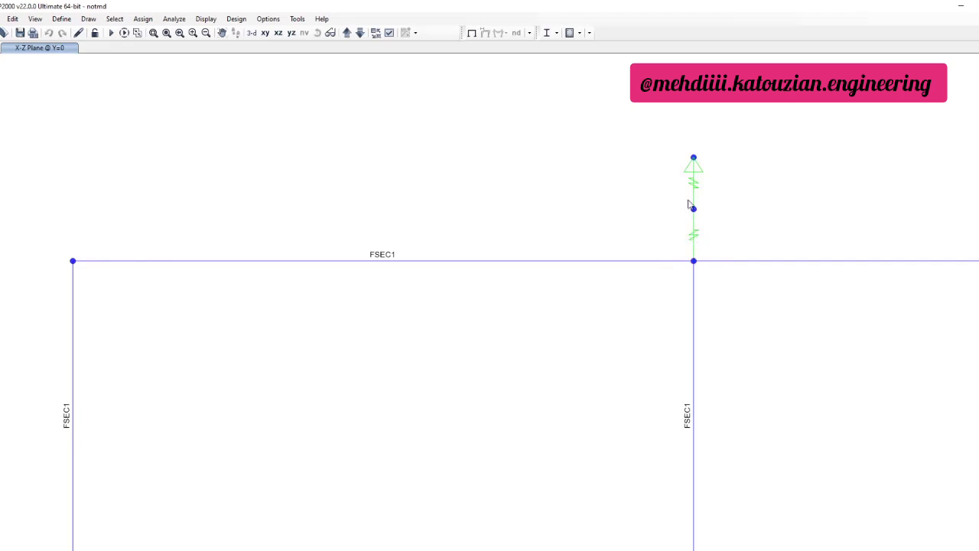
pyautogui.click(156, 36)
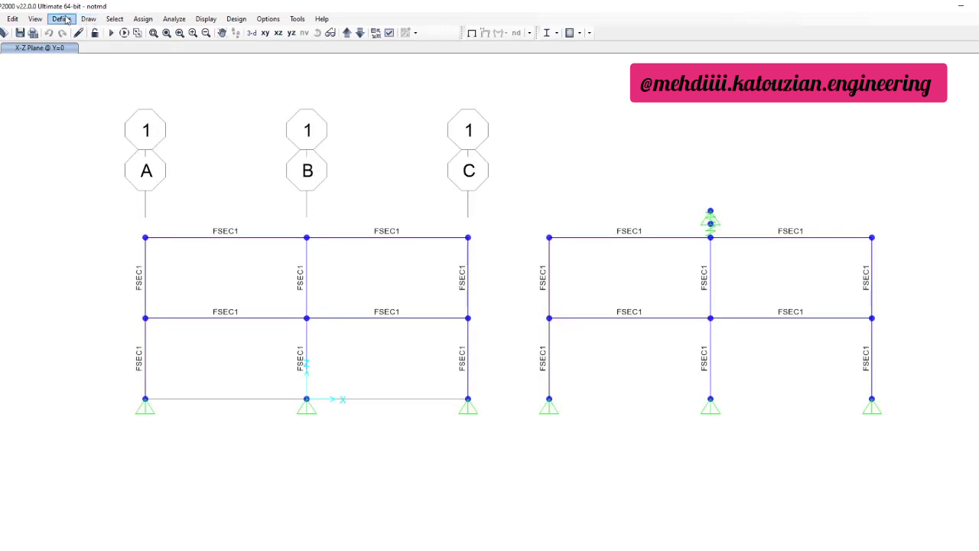
pyautogui.click(61, 18)
pyautogui.moveTo(118, 50)
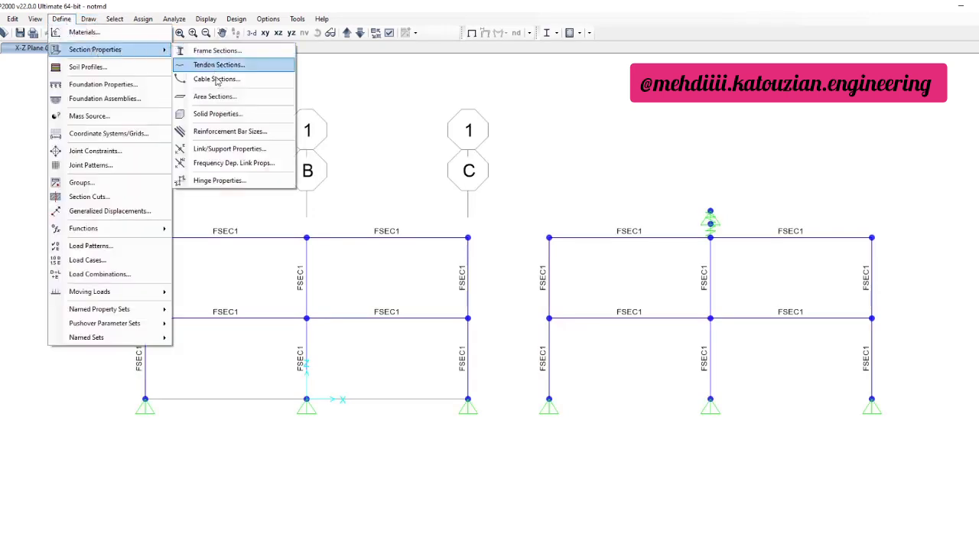
pyautogui.click(233, 148)
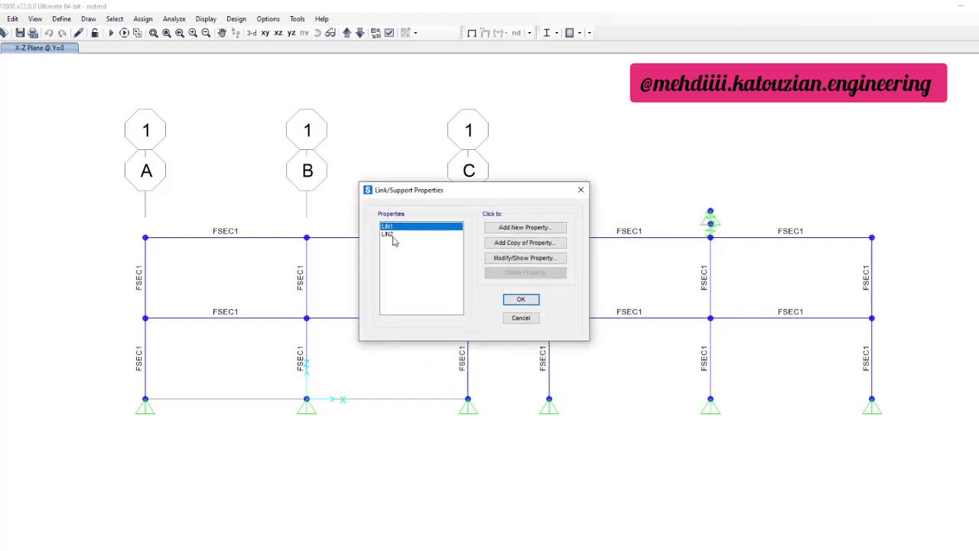
pyautogui.click(394, 234)
pyautogui.click(546, 277)
pyautogui.click(535, 259)
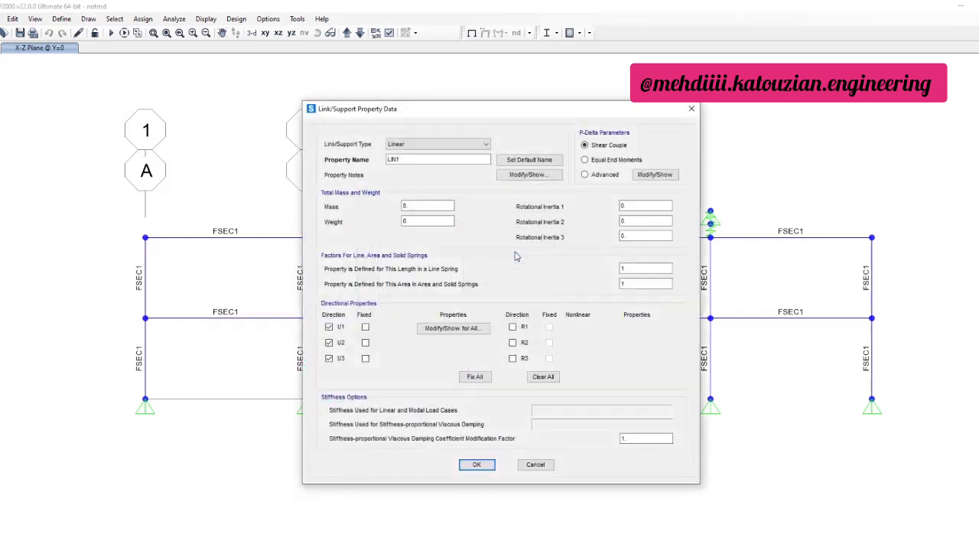
pyautogui.moveTo(518, 102); pyautogui.dragTo(395, 103)
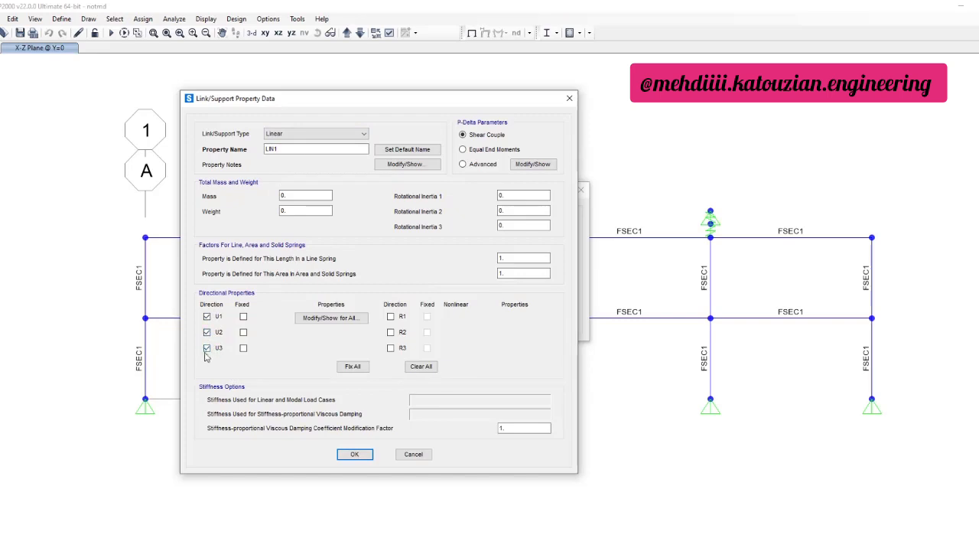
# Review the stiffness and damping values of LIN1 for directions U1, U2 and U3, and accept the link property definitions.
pyautogui.click(341, 322)
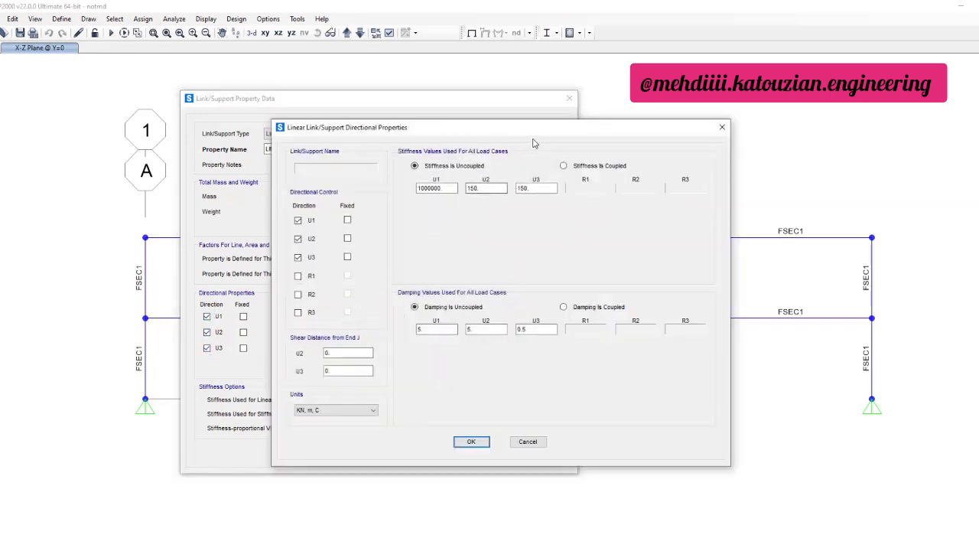
pyautogui.moveTo(547, 134); pyautogui.dragTo(458, 129)
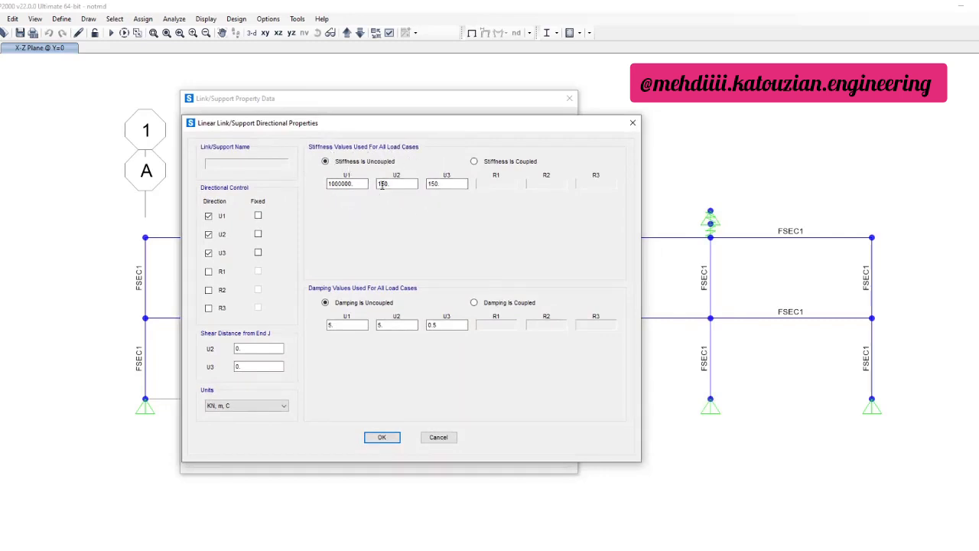
pyautogui.doubleClick(444, 183)
pyautogui.doubleClick(398, 184)
pyautogui.doubleClick(348, 183)
pyautogui.moveTo(365, 185); pyautogui.dragTo(339, 185)
pyautogui.moveTo(358, 324); pyautogui.dragTo(330, 324)
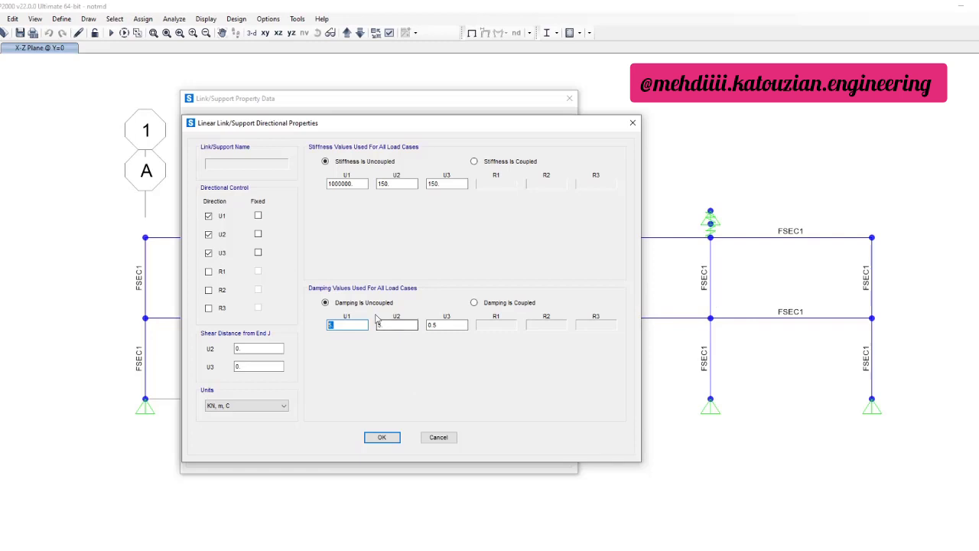
pyautogui.click(387, 443)
pyautogui.click(381, 438)
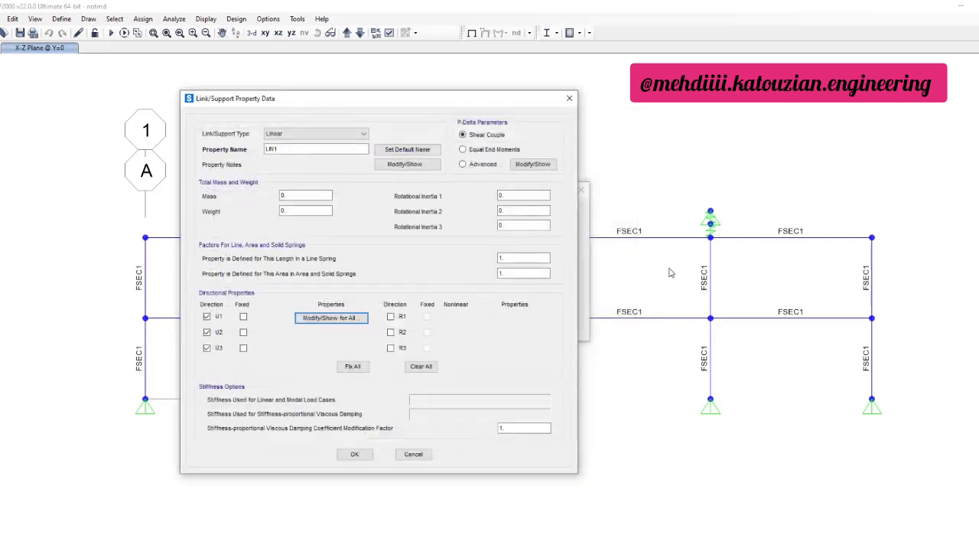
pyautogui.click(363, 457)
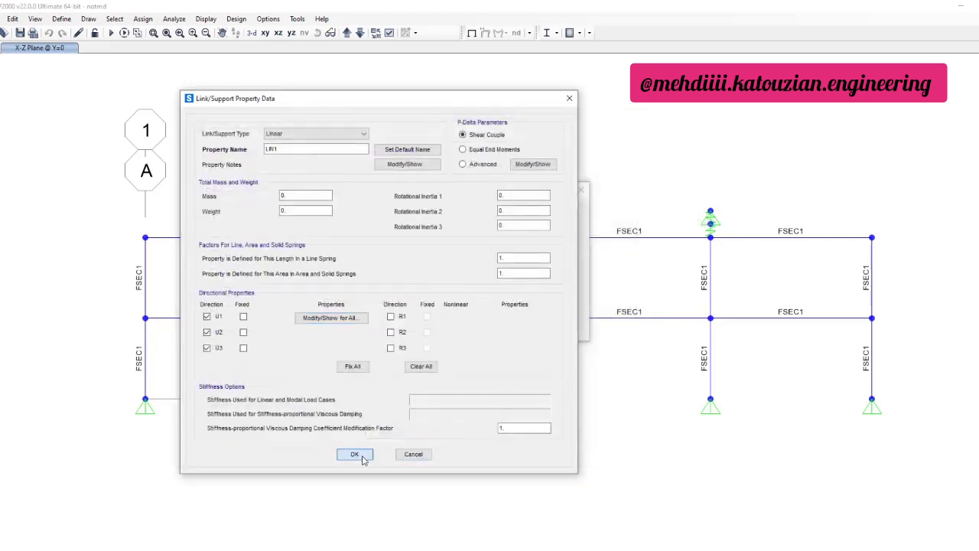
pyautogui.click(521, 300)
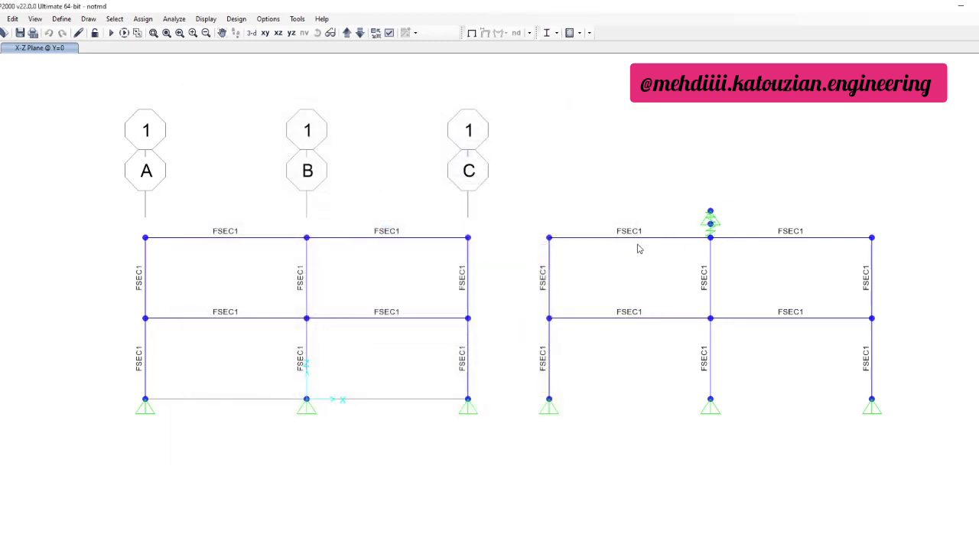
# Turn on the display of link section names in the X-Z view and restore the full view.
pyautogui.scroll(5, 718, 228)
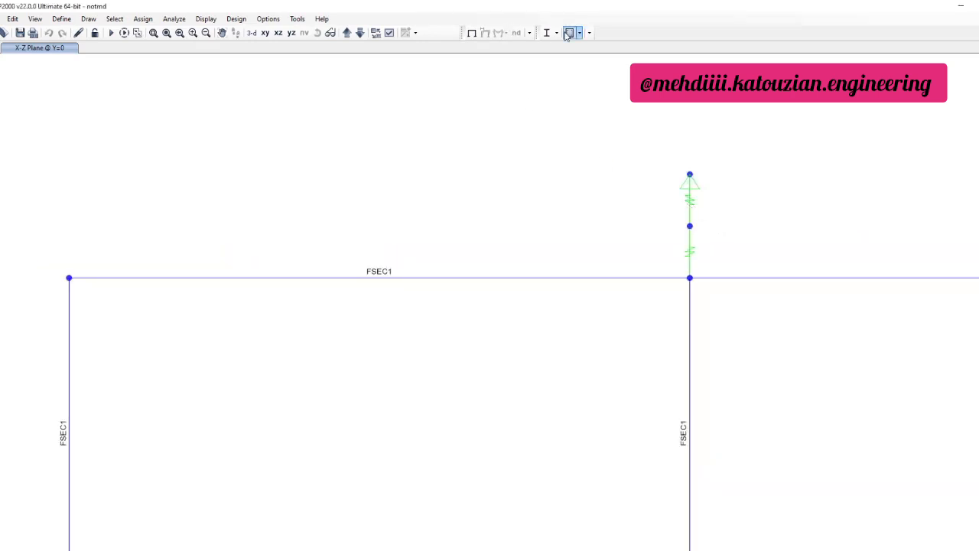
pyautogui.click(390, 33)
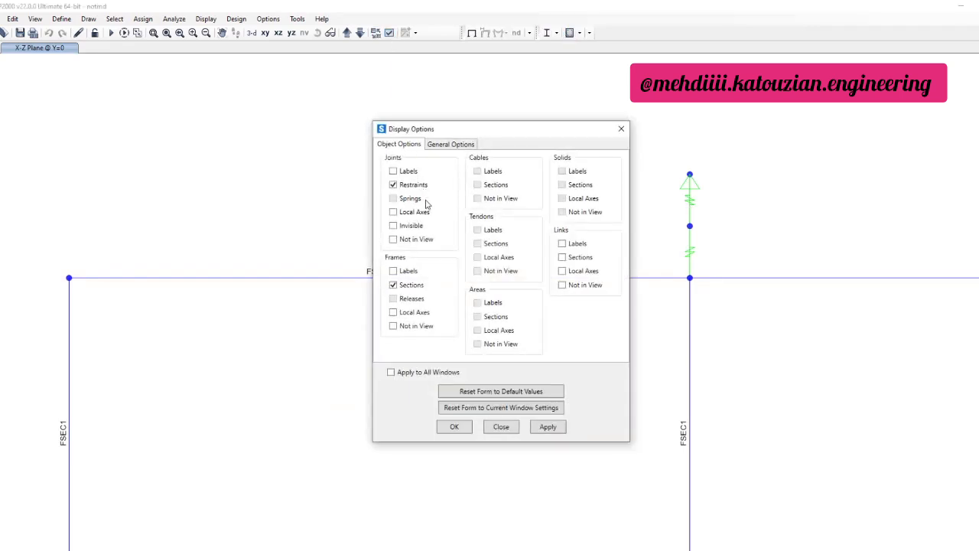
pyautogui.click(563, 258)
pyautogui.click(547, 426)
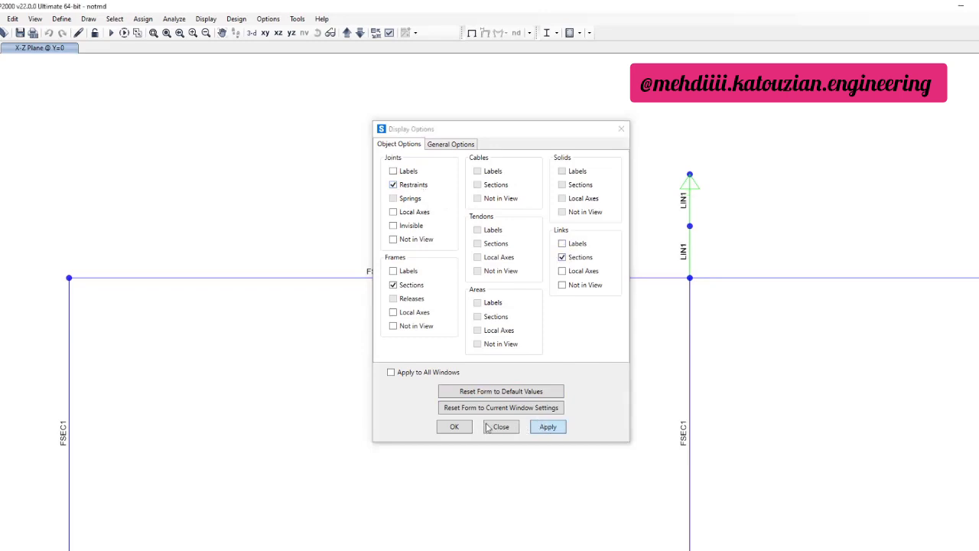
pyautogui.click(454, 426)
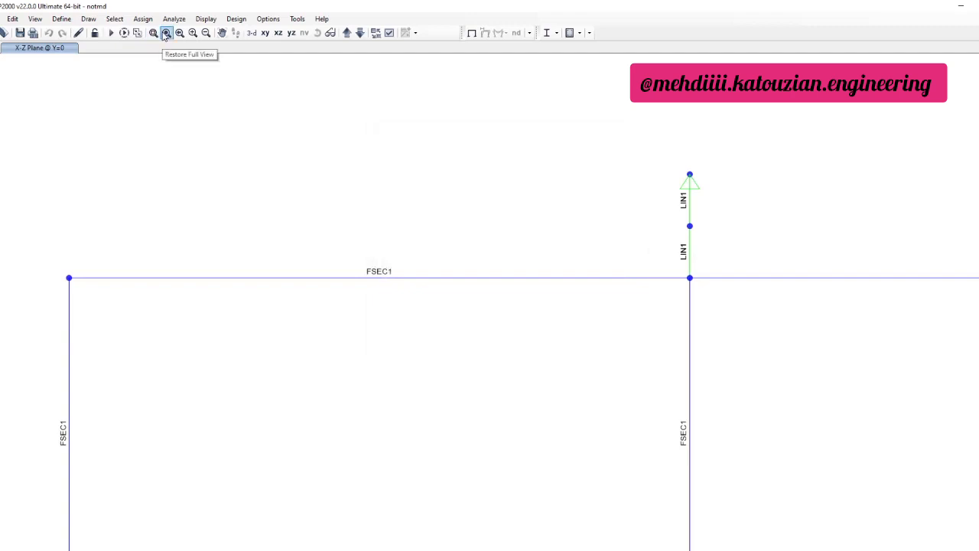
pyautogui.click(166, 35)
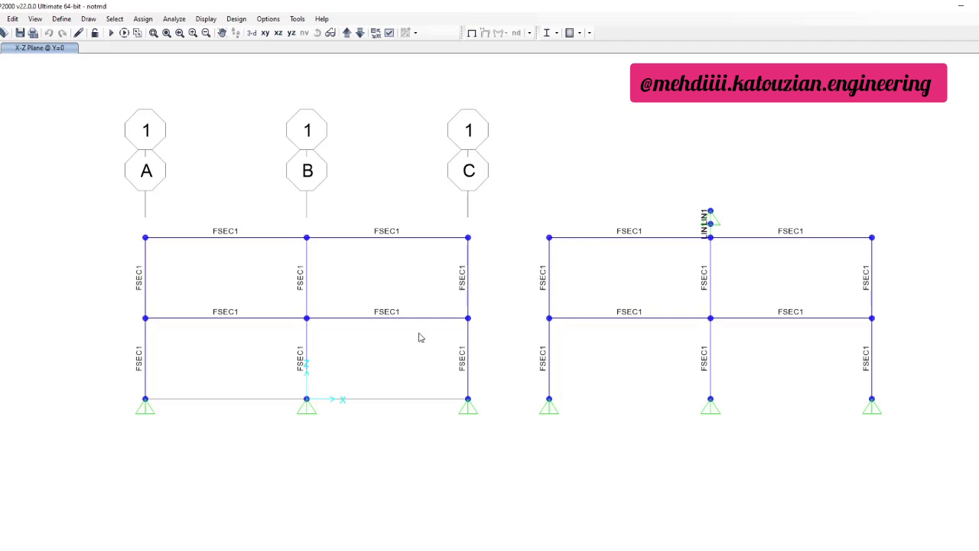
# Examine the period, steps per cycle, number of cycles, amplitude and time values of the COSIN-FUN time history function.
pyautogui.click(61, 18)
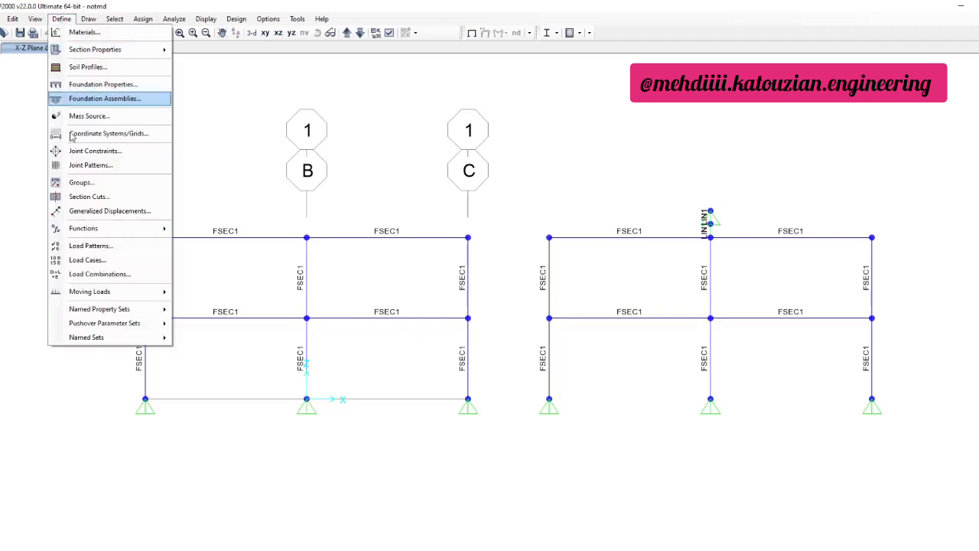
pyautogui.moveTo(79, 228)
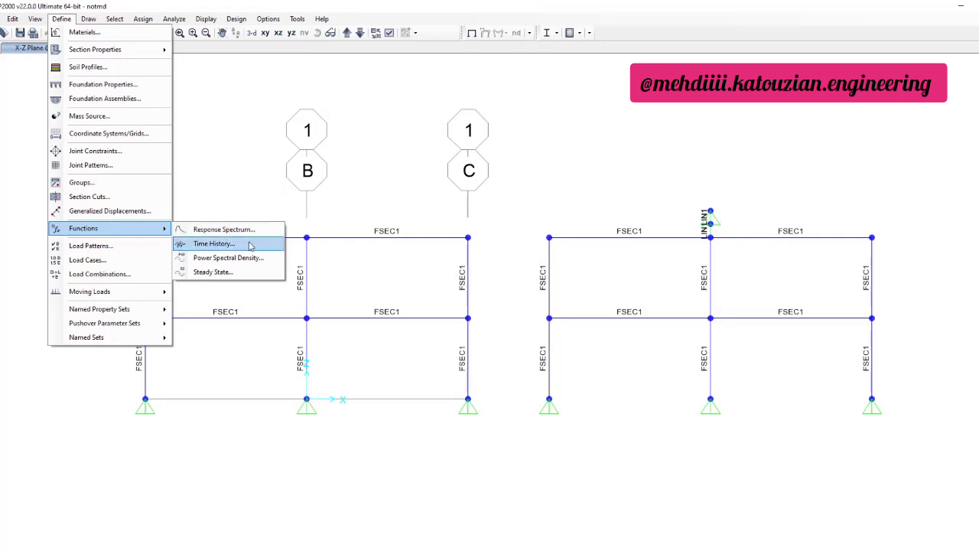
pyautogui.click(214, 244)
pyautogui.moveTo(532, 225); pyautogui.dragTo(278, 178)
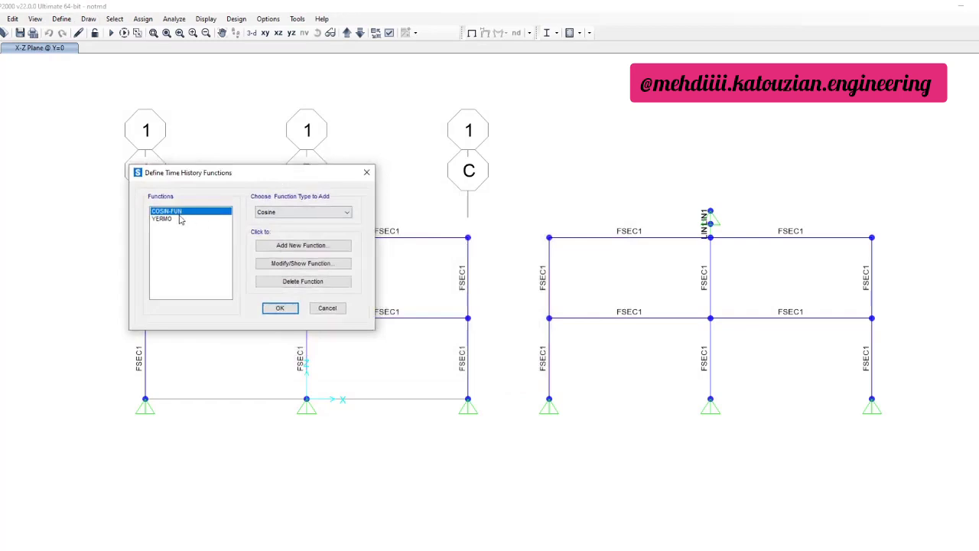
pyautogui.click(321, 265)
pyautogui.moveTo(464, 196); pyautogui.dragTo(441, 193)
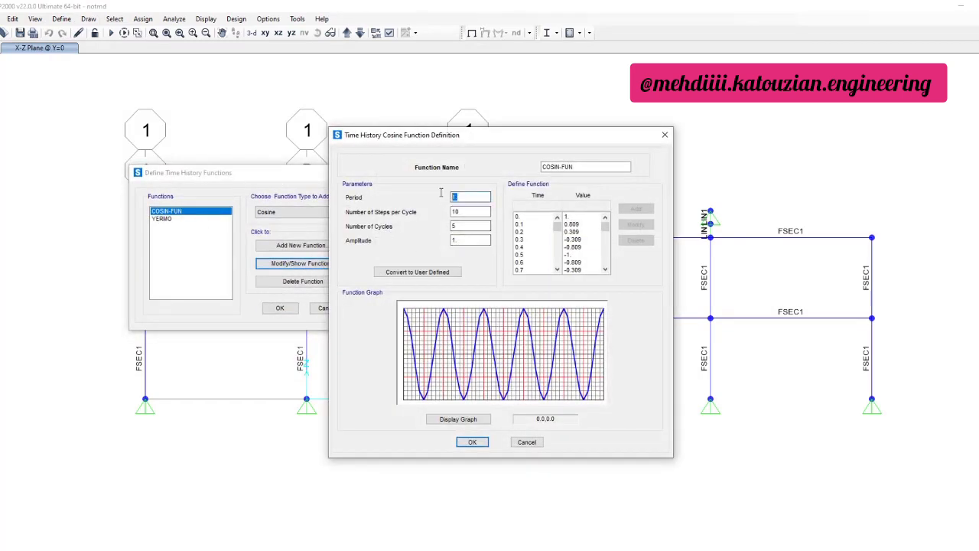
pyautogui.scroll(-14, 534, 264)
pyautogui.moveTo(533, 271); pyautogui.dragTo(557, 263)
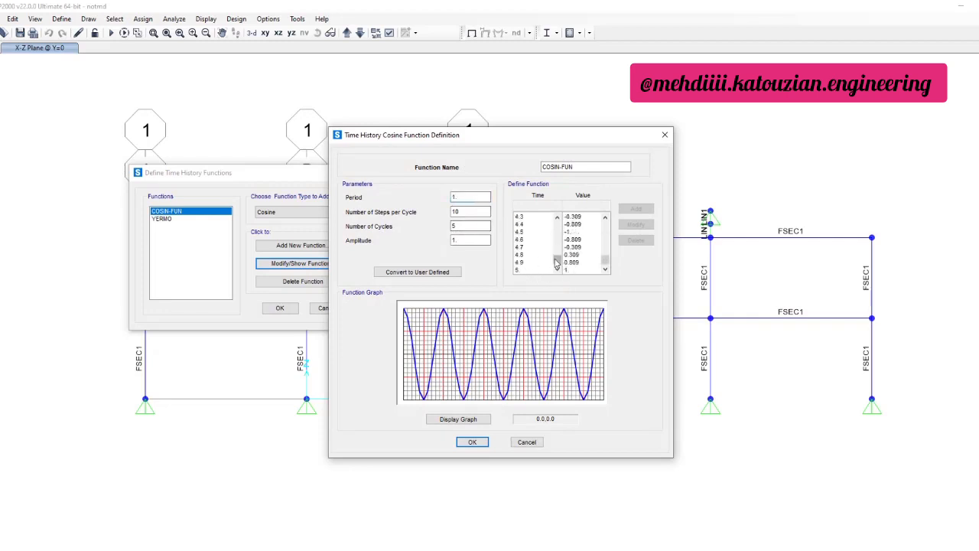
pyautogui.click(461, 212)
pyautogui.click(452, 241)
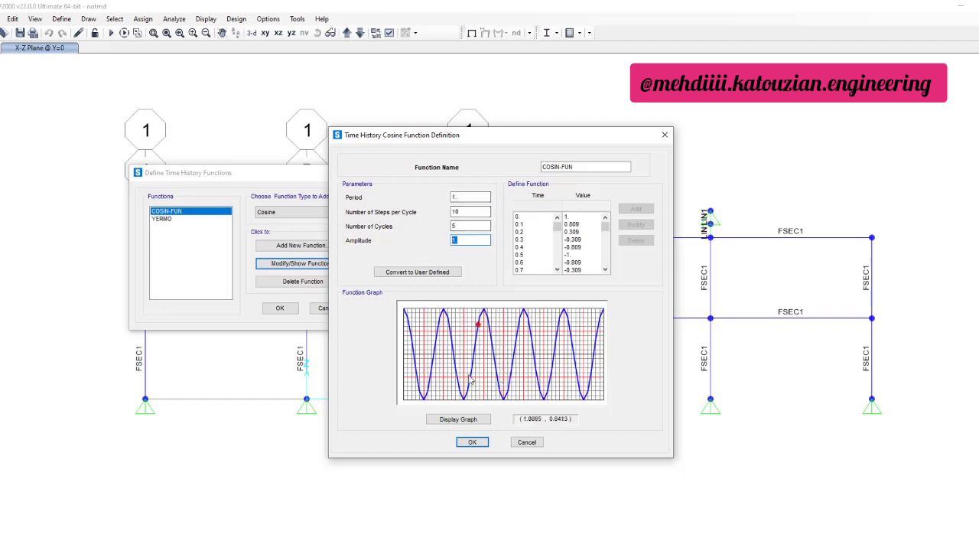
pyautogui.click(480, 443)
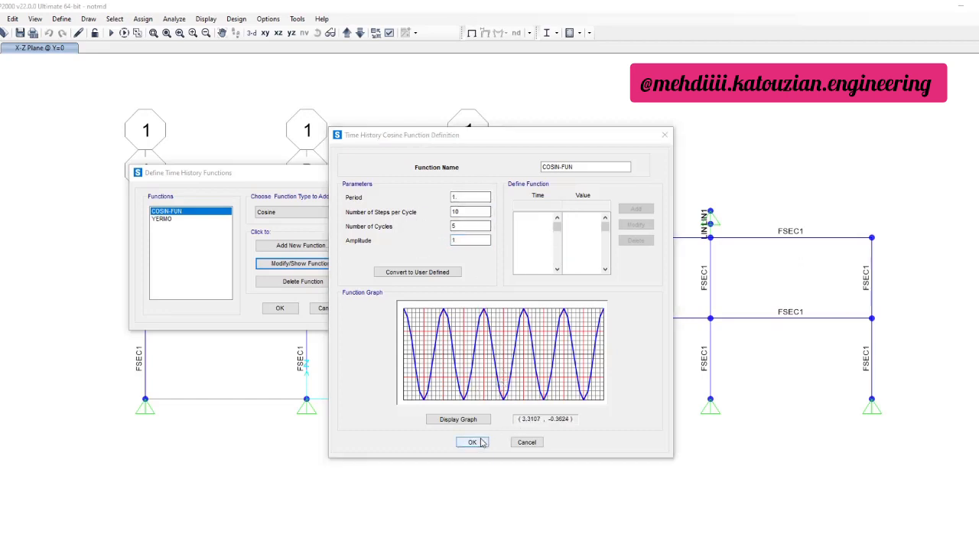
# Check the available time history function types and open the definition of the YERMO function.
pyautogui.click(163, 220)
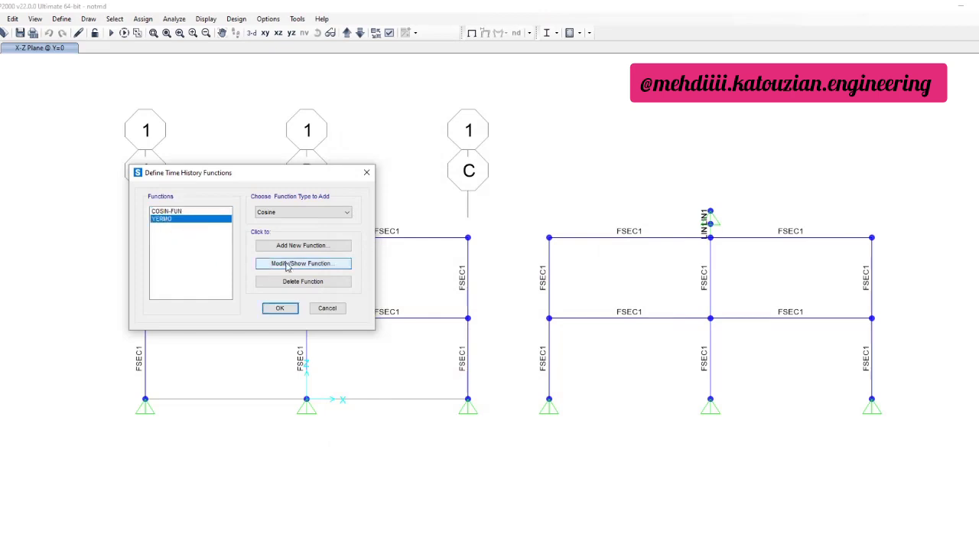
pyautogui.click(296, 215)
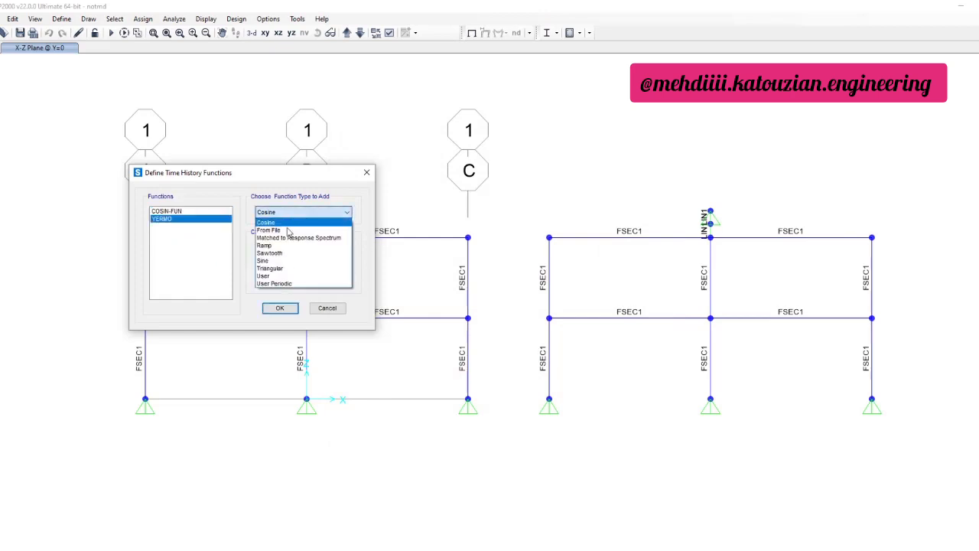
pyautogui.click(281, 202)
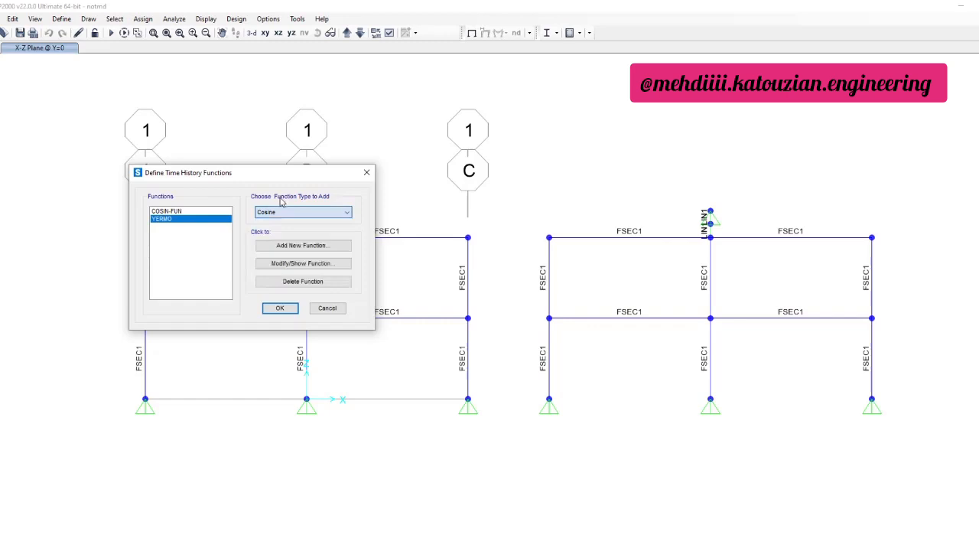
pyautogui.click(281, 264)
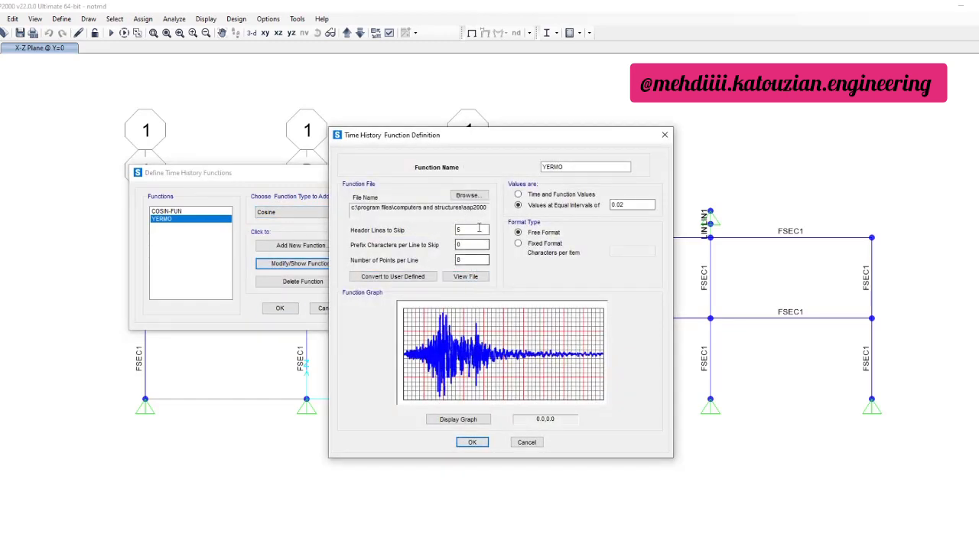
# Look through the record files in the Time History Functions folder without picking one, and accept the YERMO function definition.
pyautogui.click(484, 198)
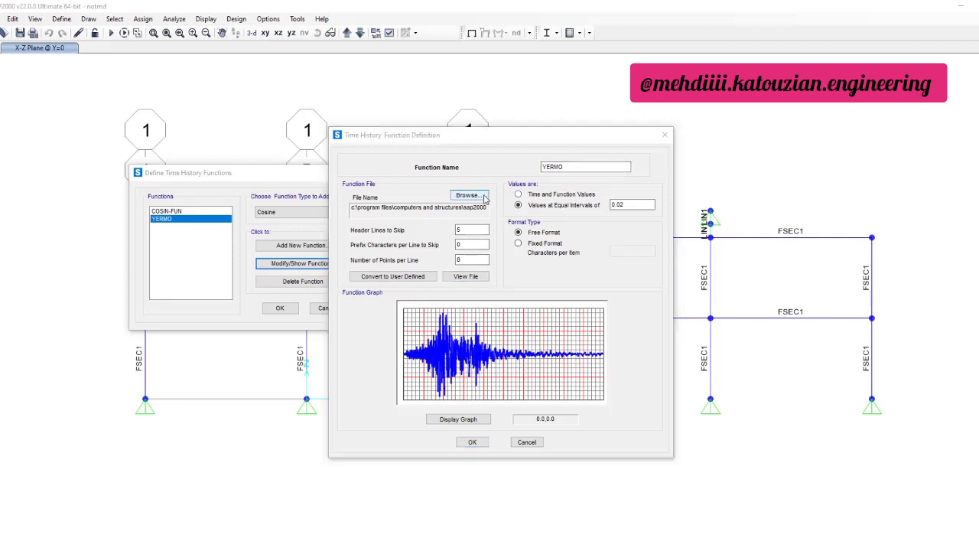
pyautogui.scroll(-3, 468, 286)
pyautogui.scroll(2, 481, 272)
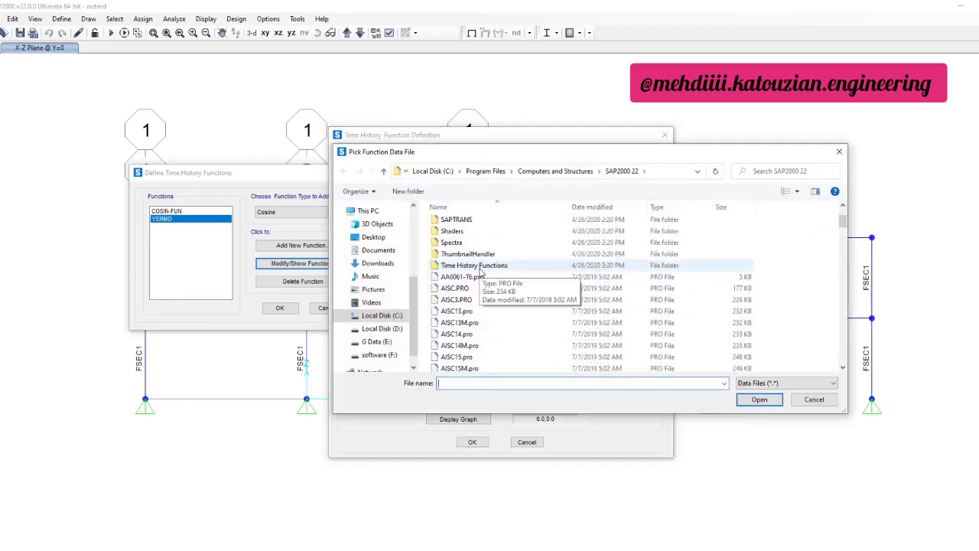
pyautogui.doubleClick(474, 265)
pyautogui.scroll(-10, 497, 329)
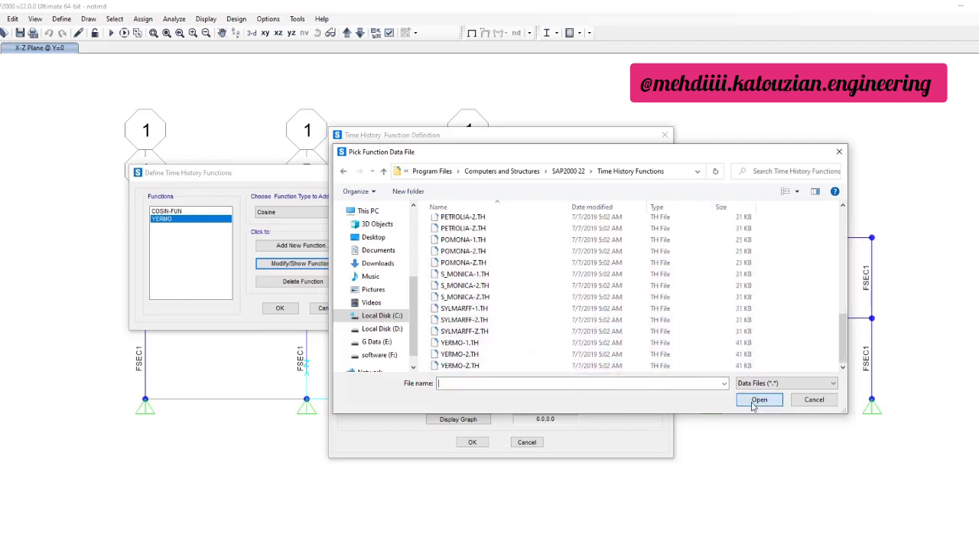
pyautogui.click(814, 399)
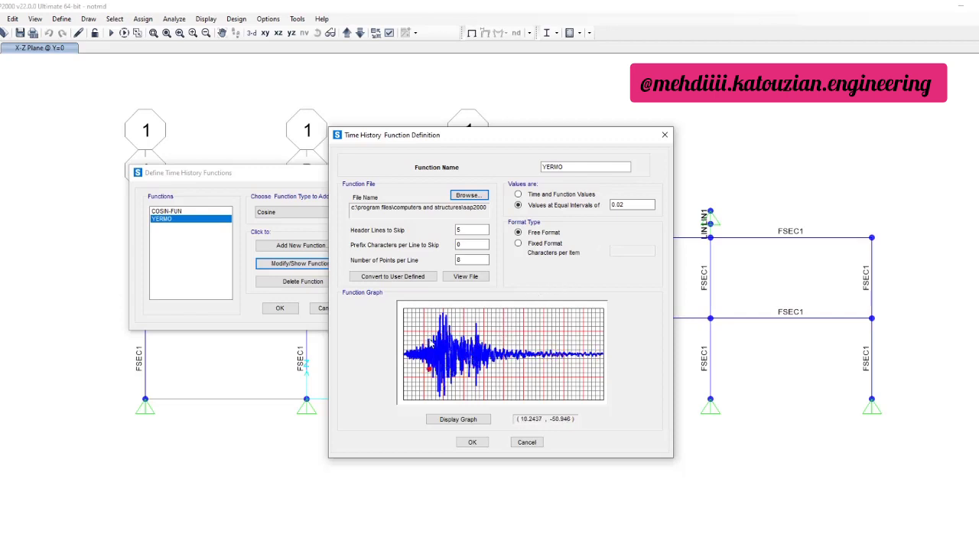
pyautogui.click(473, 443)
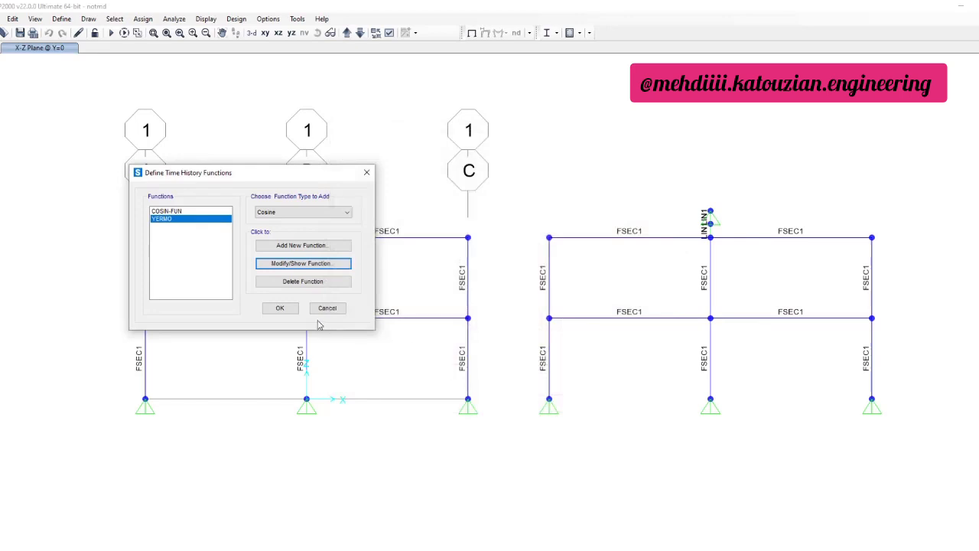
pyautogui.click(280, 308)
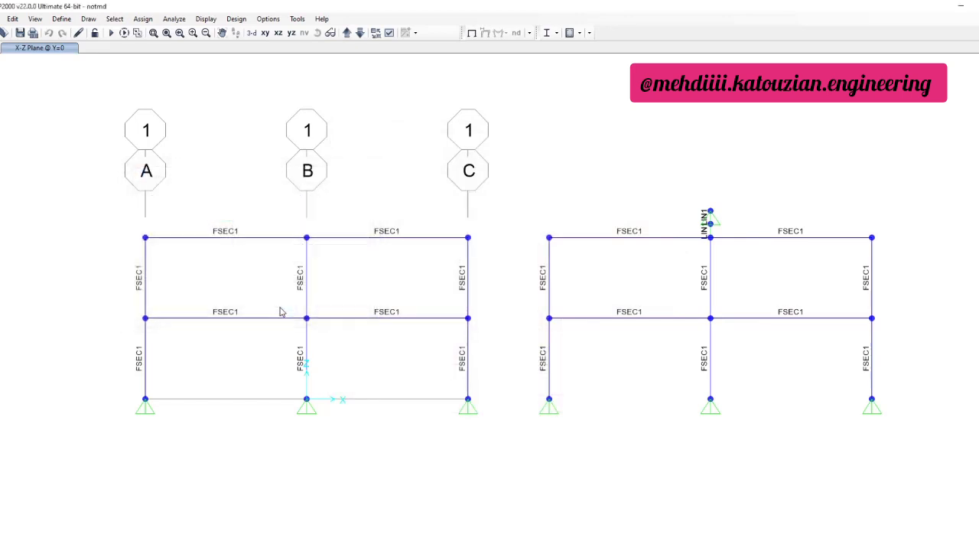
# Review the TIMEHISTORY-YERMO load case, checking its applied load, number of output time steps and output time step size.
pyautogui.click(61, 18)
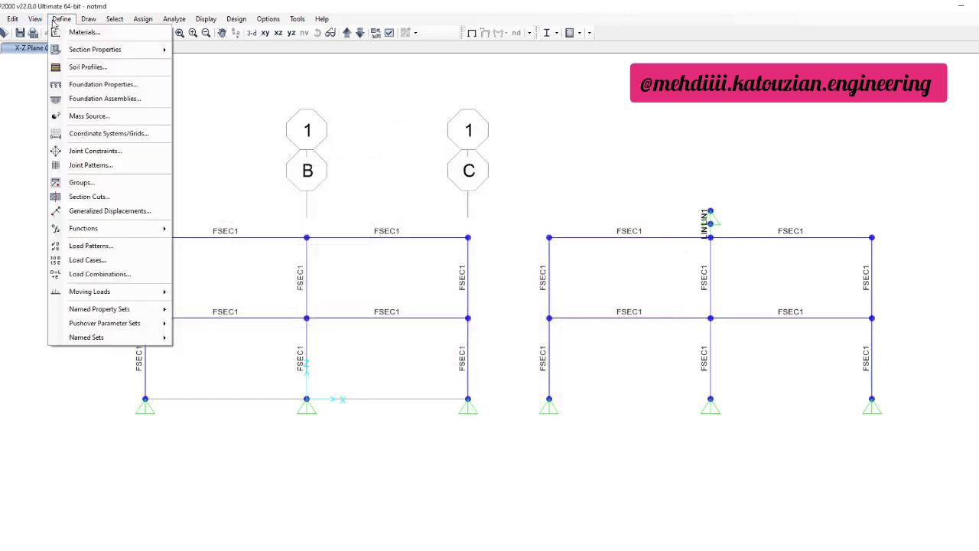
pyautogui.click(107, 261)
pyautogui.moveTo(493, 218); pyautogui.dragTo(269, 177)
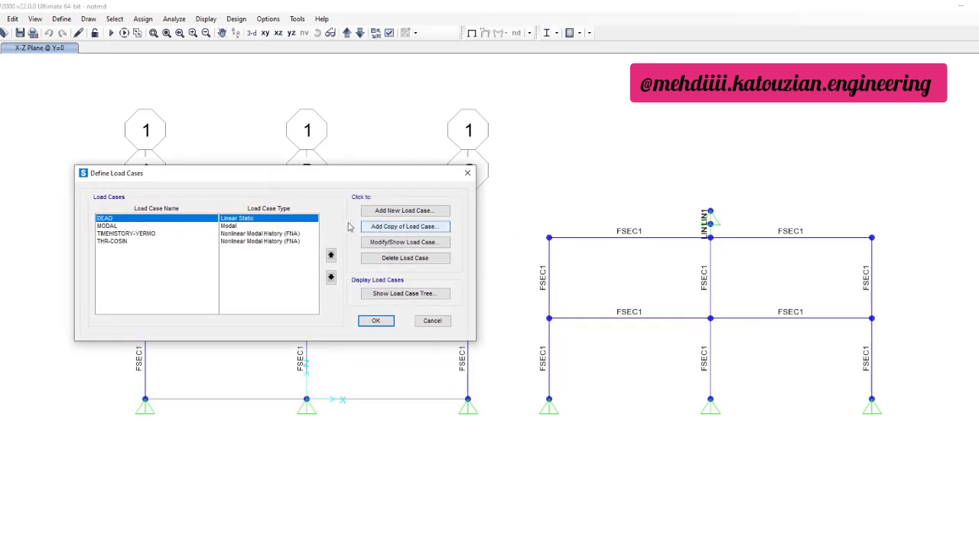
pyautogui.click(267, 234)
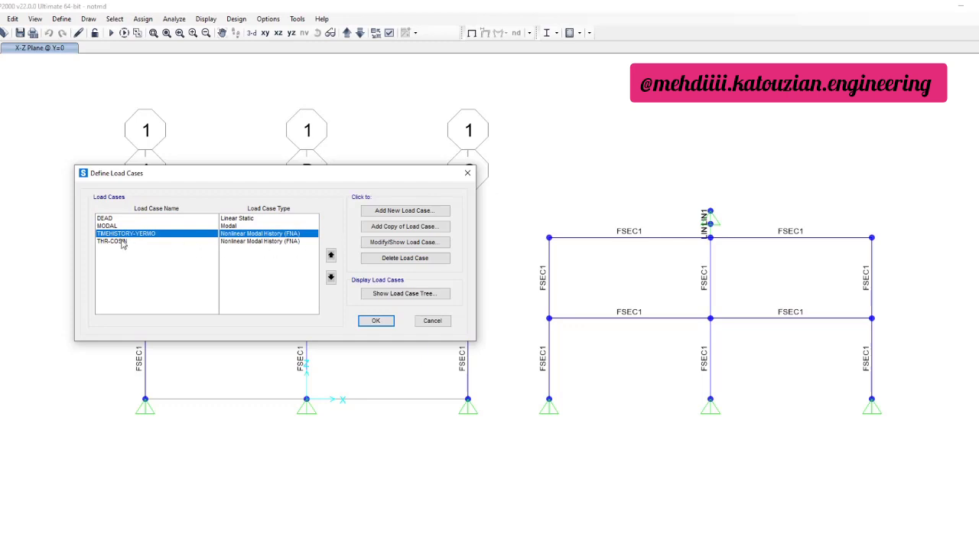
pyautogui.click(406, 242)
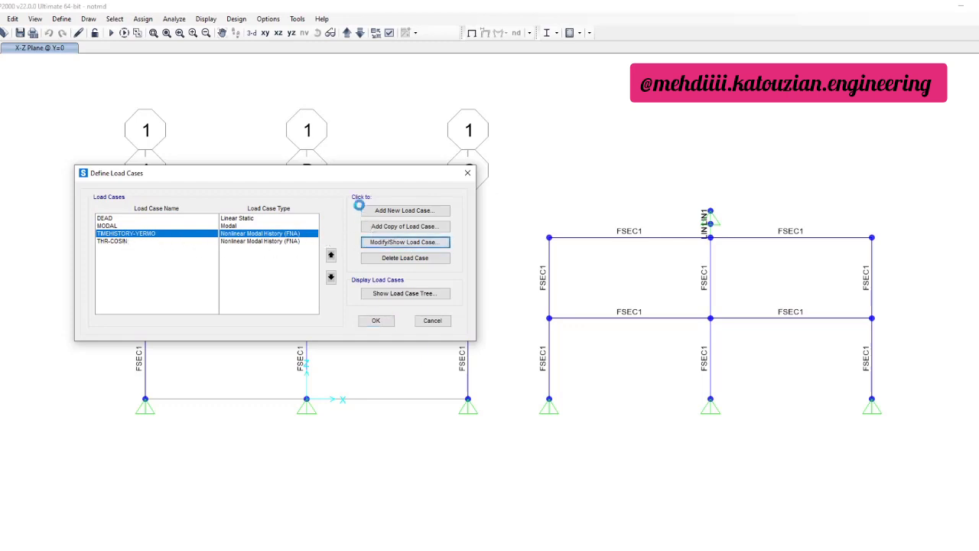
pyautogui.moveTo(444, 136); pyautogui.dragTo(286, 100)
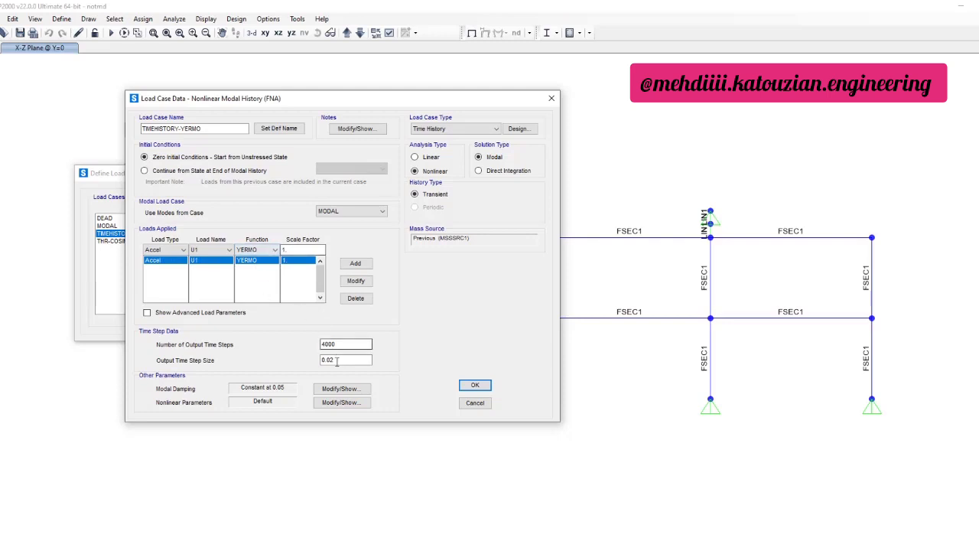
pyautogui.moveTo(366, 344); pyautogui.dragTo(327, 359)
pyautogui.click(342, 360)
pyautogui.click(477, 387)
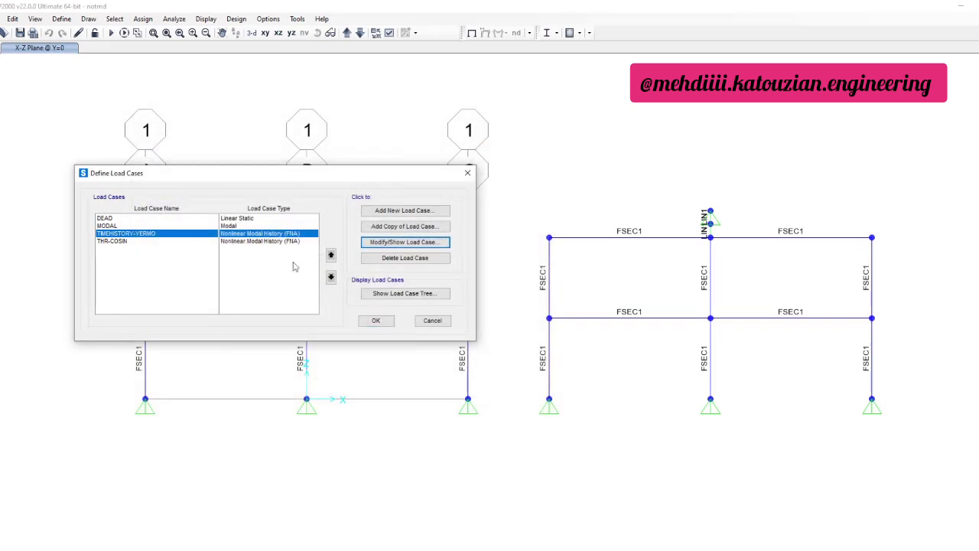
# Review the time step data of the THR-COSIN load case and accept the load case definitions.
pyautogui.click(280, 242)
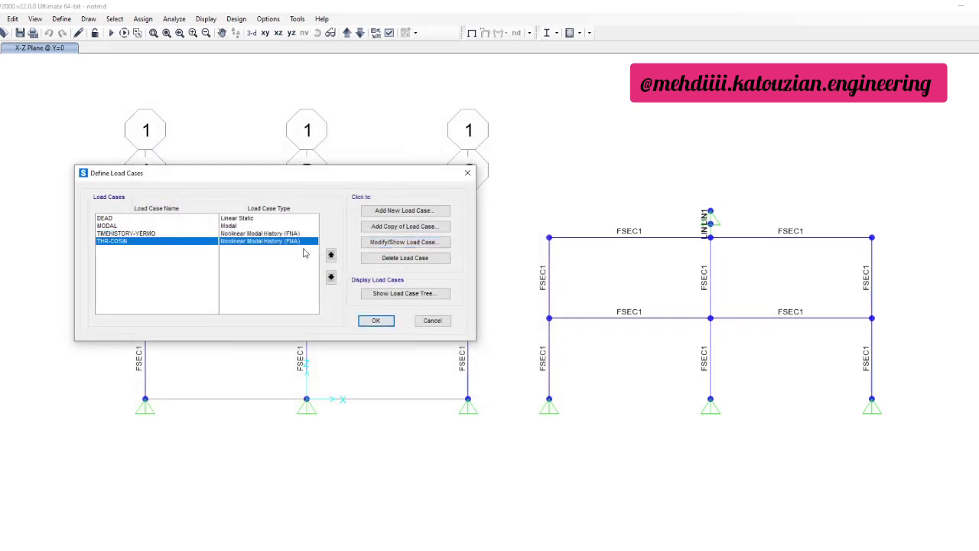
pyautogui.click(405, 242)
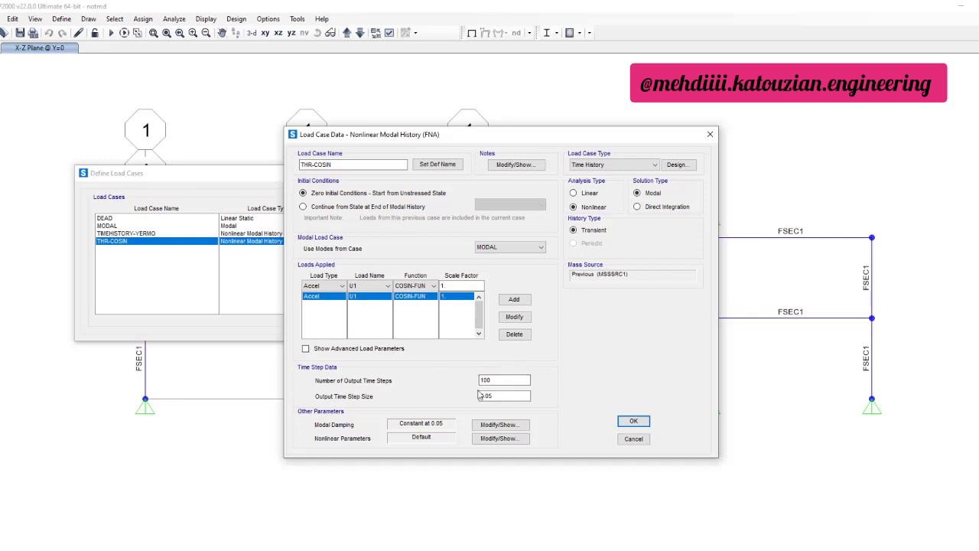
pyautogui.moveTo(498, 380)
pyautogui.mouseDown()
pyautogui.moveTo(481, 381)
pyautogui.moveTo(486, 396)
pyautogui.mouseUp()
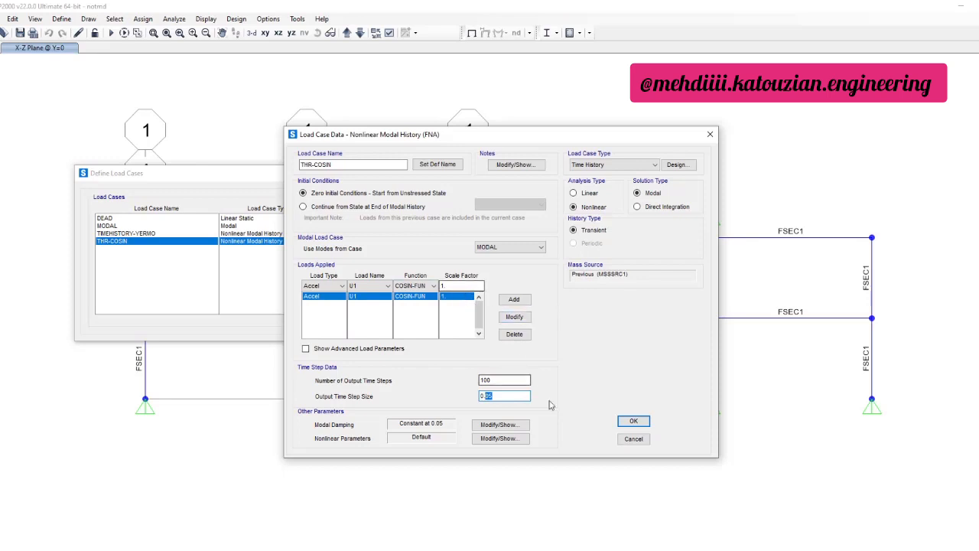
pyautogui.click(634, 421)
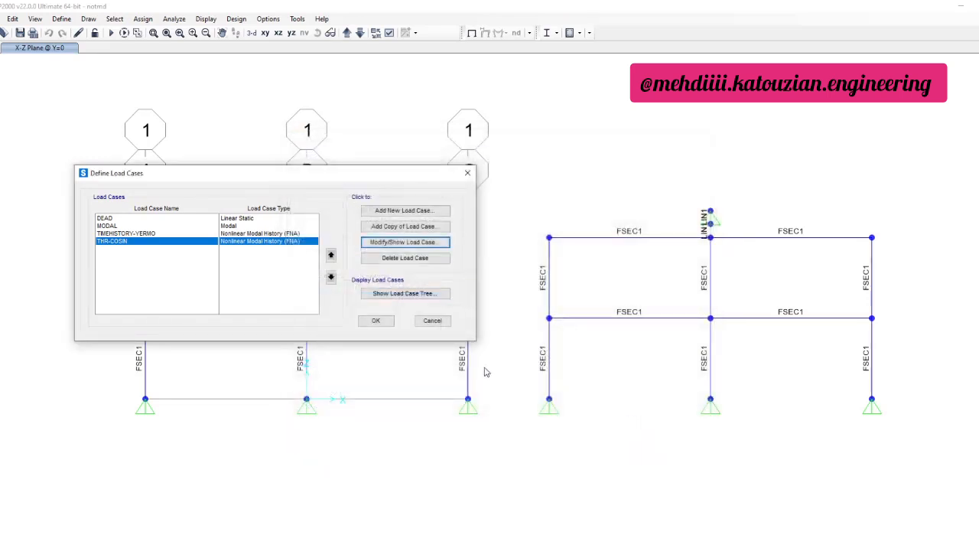
pyautogui.click(375, 320)
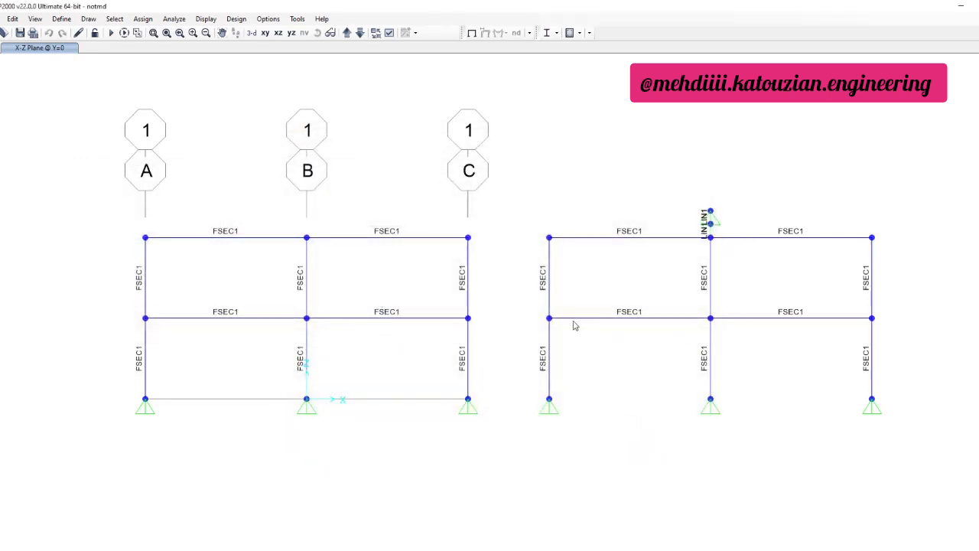
# Run the analysis for the DEAD, MODAL, TIMEHISTORY-YERMO and THR-COSIN load cases and dismiss the analysis messages.
pyautogui.click(111, 32)
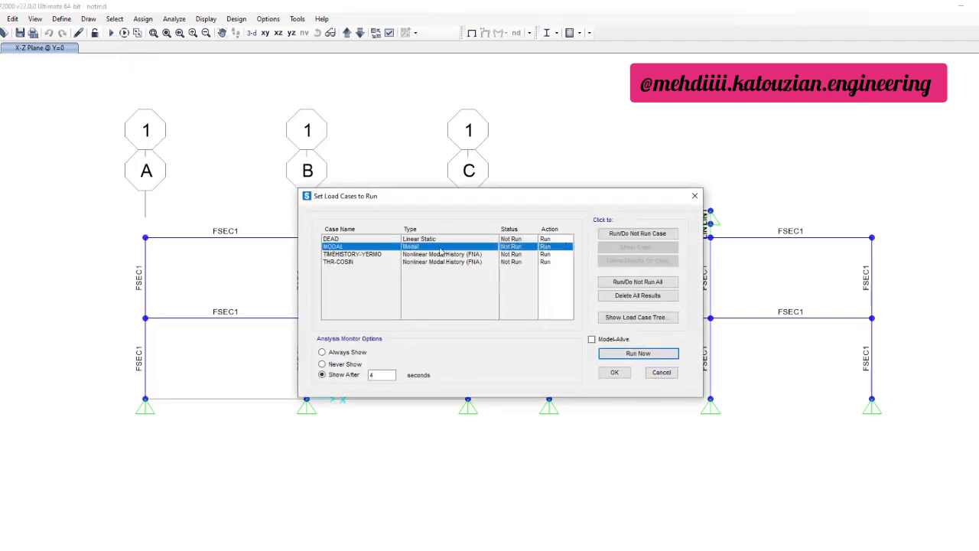
pyautogui.click(638, 354)
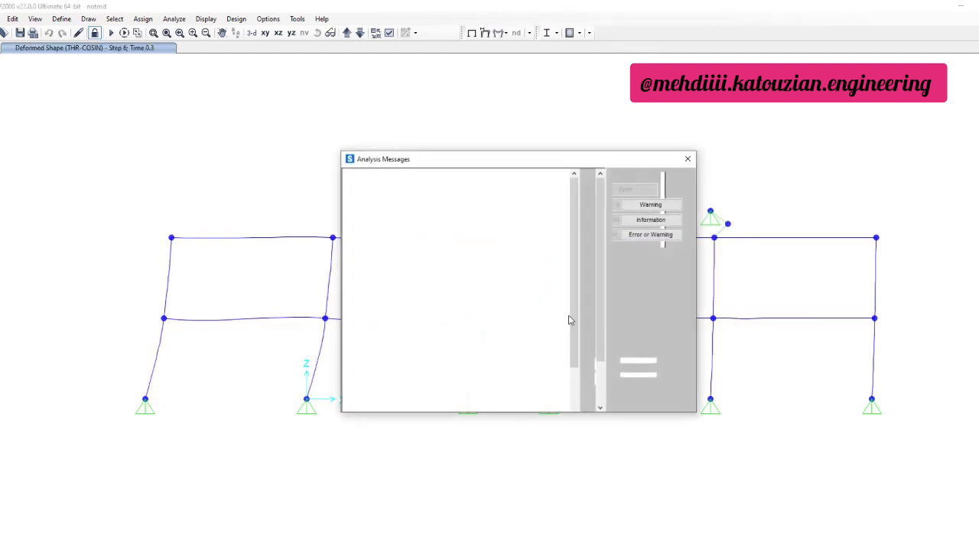
pyautogui.click(629, 373)
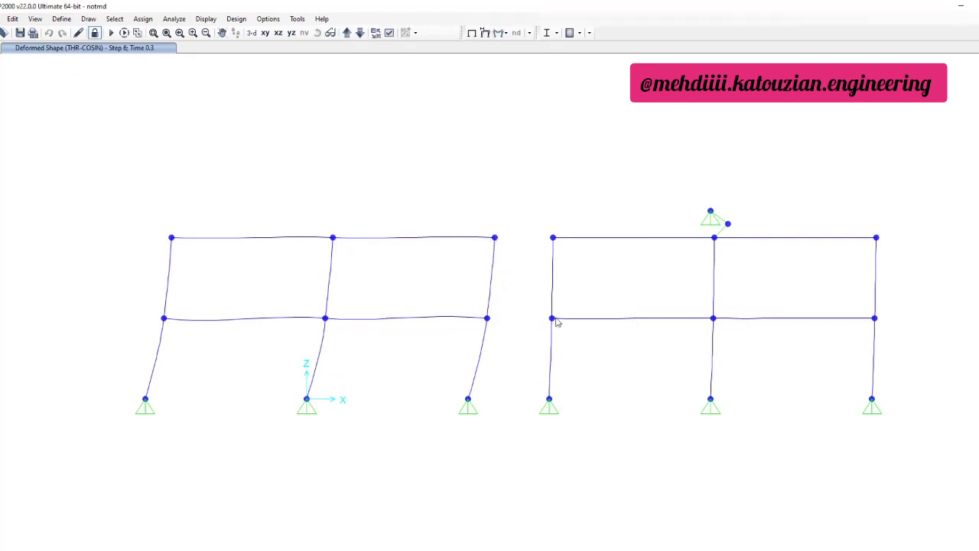
# Compare the THR-COSIN displacements at the upper outer roof joints of the frames without and with links.
pyautogui.moveTo(495, 241)
pyautogui.moveTo(877, 242)
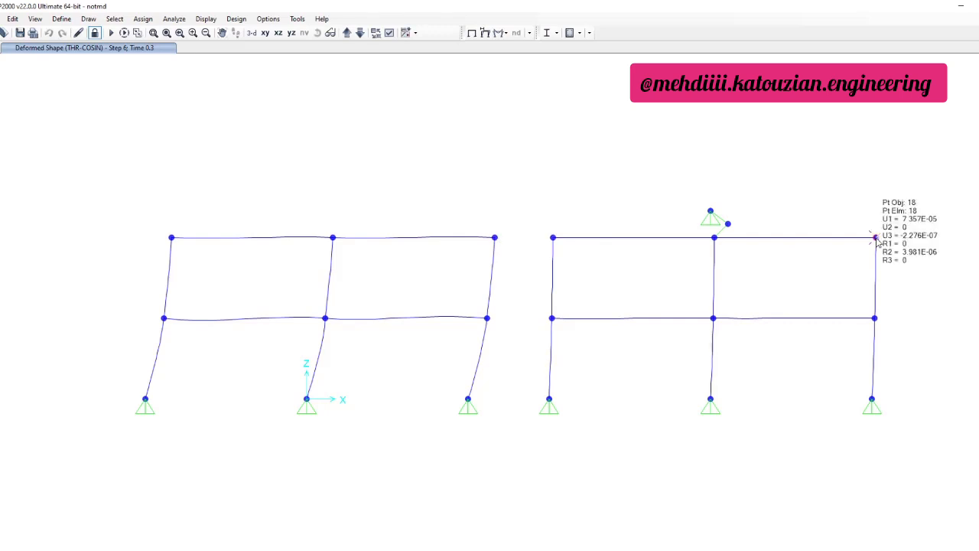
pyautogui.click(876, 238)
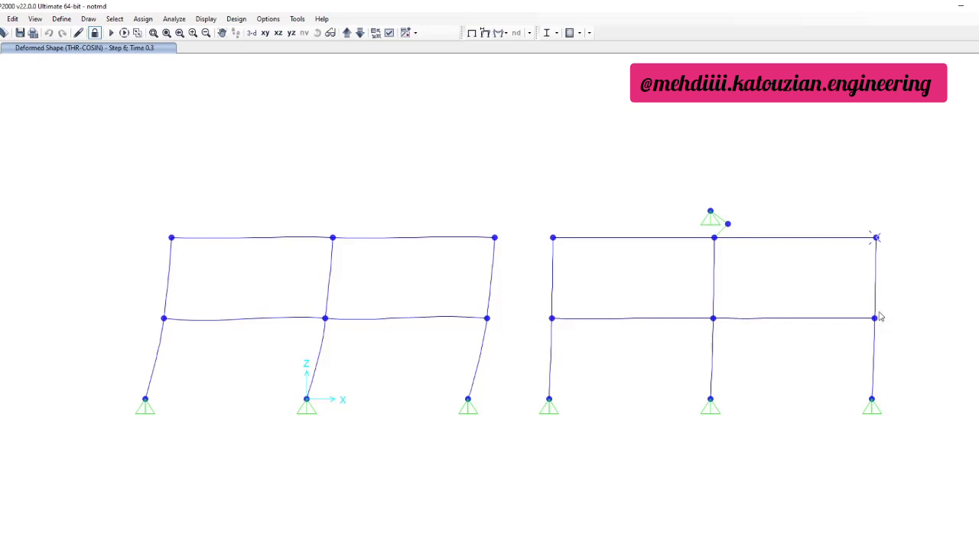
pyautogui.rightClick(877, 240)
pyautogui.click(878, 240)
pyautogui.moveTo(878, 242)
# Plot the Joint9-4 and Joint18-4 functions against TIME for the TIMEHISTORY-YERMO load case.
pyautogui.click(205, 18)
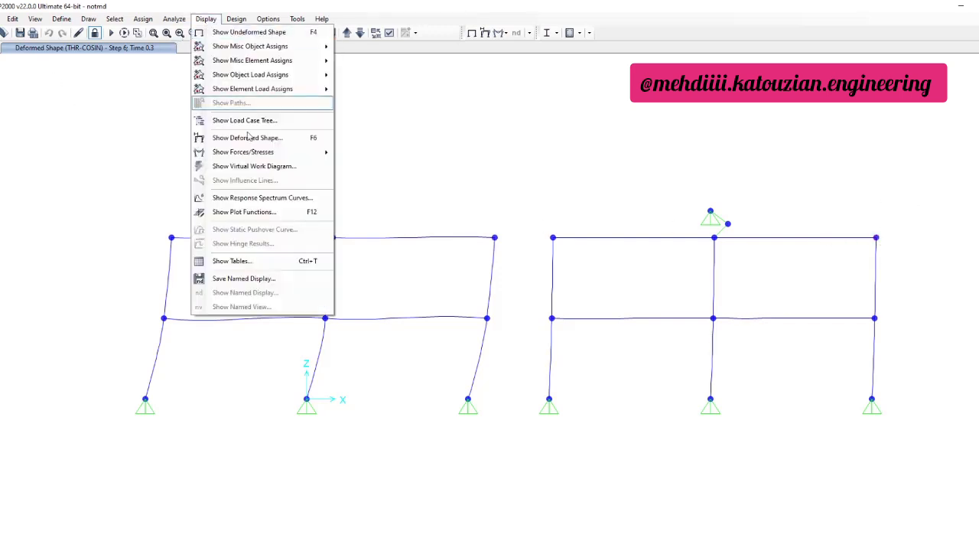
pyautogui.click(276, 216)
pyautogui.moveTo(508, 162); pyautogui.dragTo(392, 111)
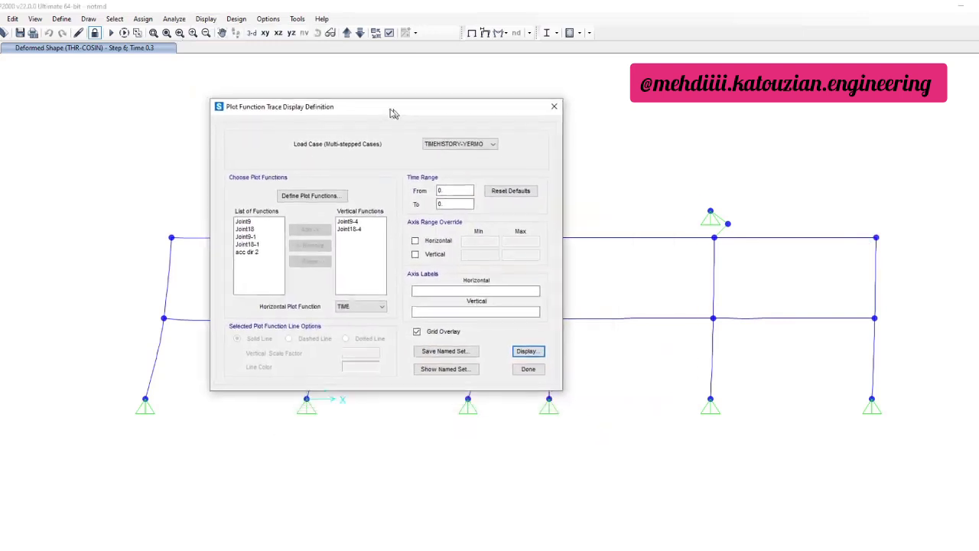
pyautogui.click(344, 222)
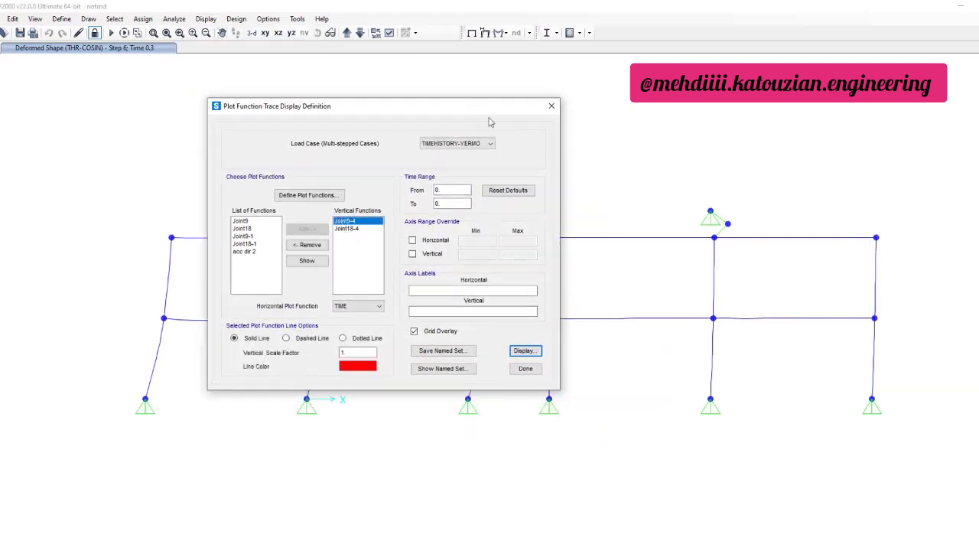
pyautogui.moveTo(490, 111); pyautogui.dragTo(856, 189)
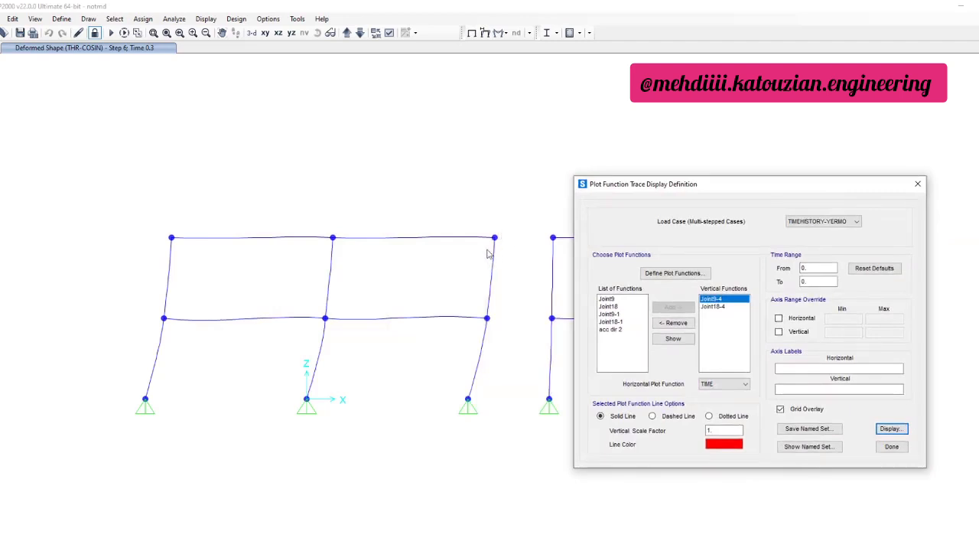
pyautogui.moveTo(724, 184); pyautogui.dragTo(370, 189)
pyautogui.click(692, 283)
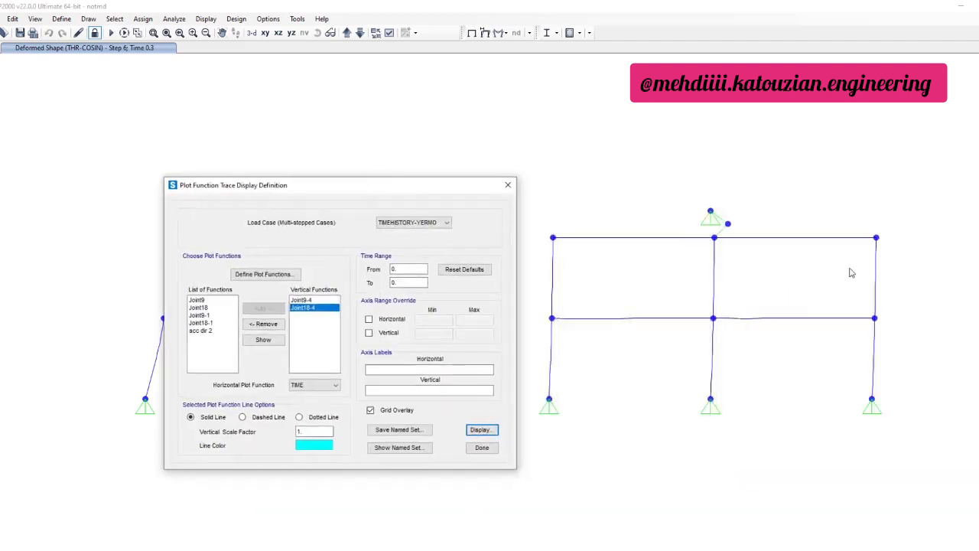
pyautogui.click(479, 430)
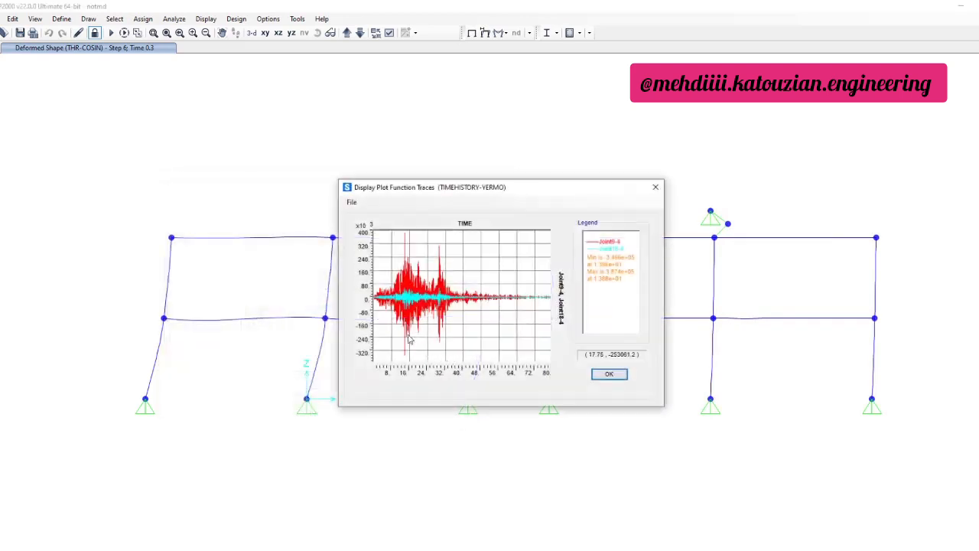
# Compare the Joint9-4 and Joint18-4 response traces alongside the two frames, and close the plot.
pyautogui.moveTo(528, 189); pyautogui.dragTo(451, 142)
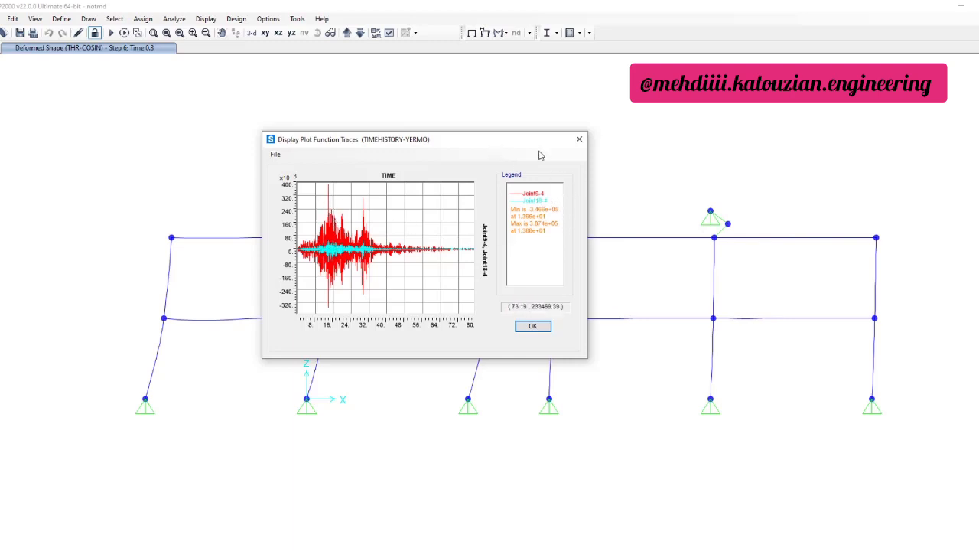
pyautogui.moveTo(539, 140); pyautogui.dragTo(919, 139)
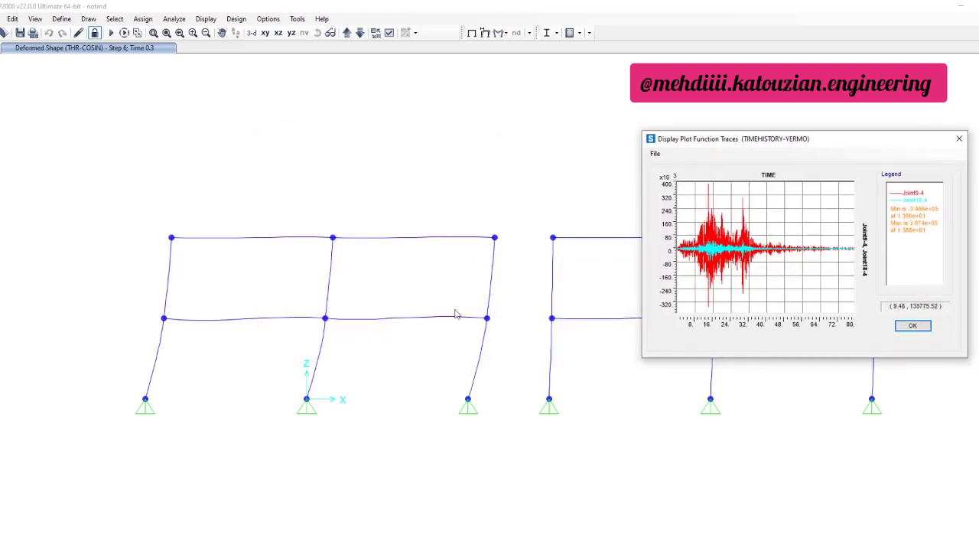
pyautogui.moveTo(870, 145); pyautogui.dragTo(813, 133)
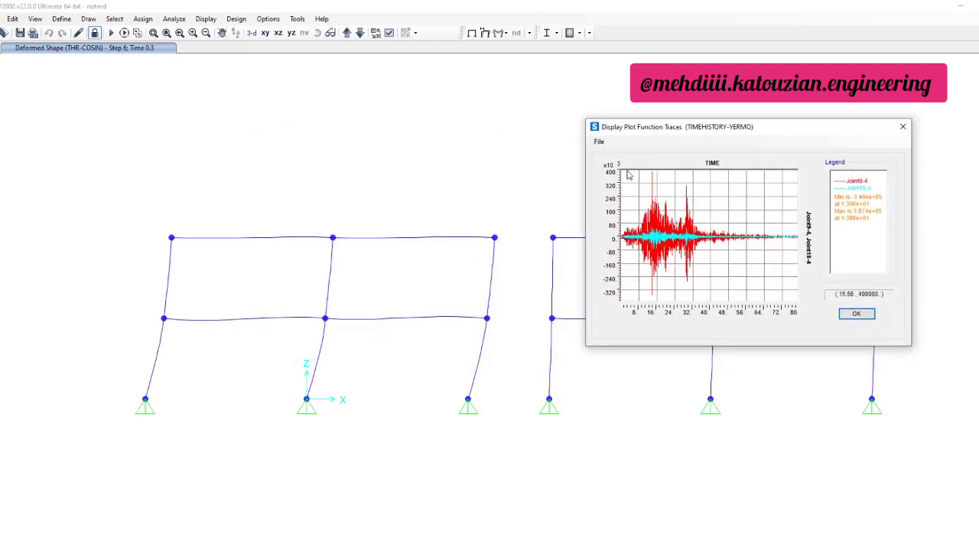
pyautogui.click(862, 317)
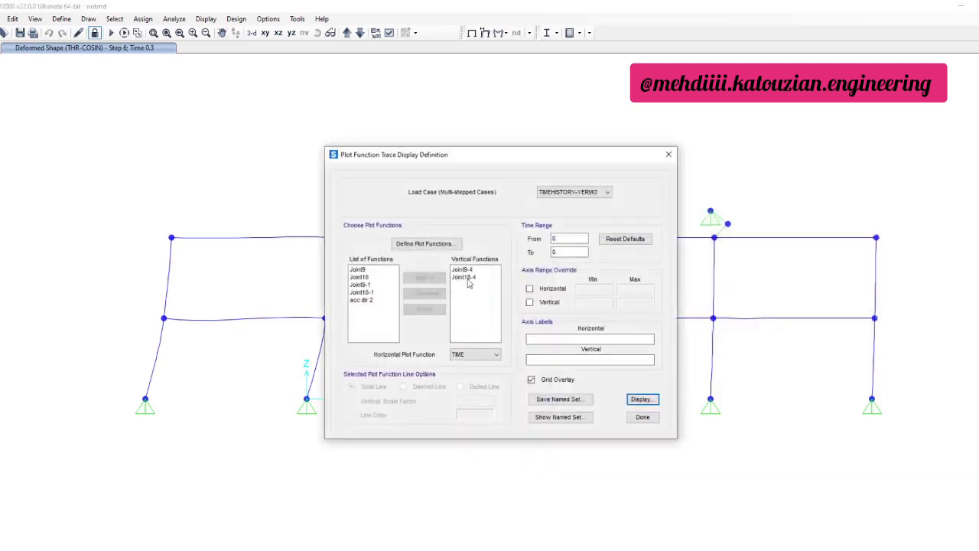
# Check the saved plot function sets and accept the existing TIME-HISTORY RESPONSE set.
pyautogui.click(566, 399)
pyautogui.click(440, 267)
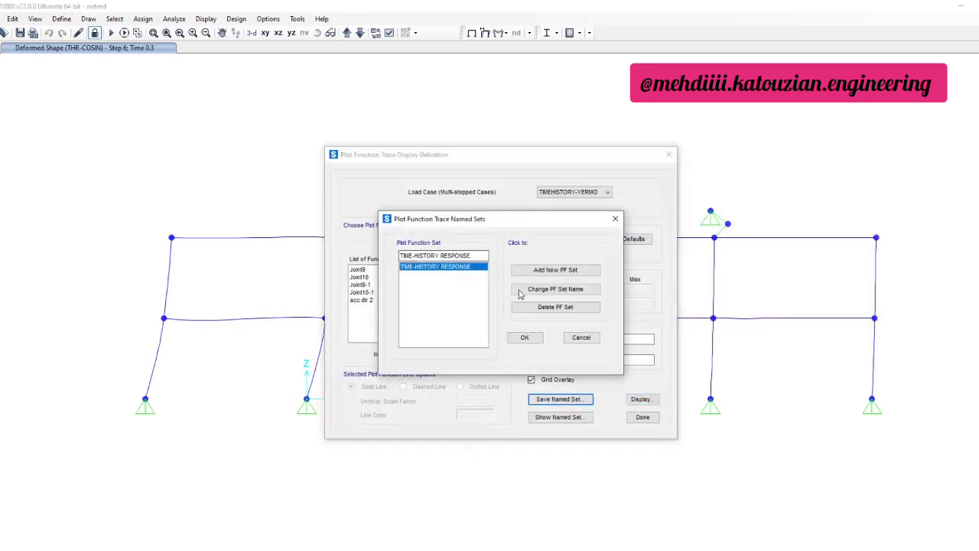
pyautogui.click(525, 338)
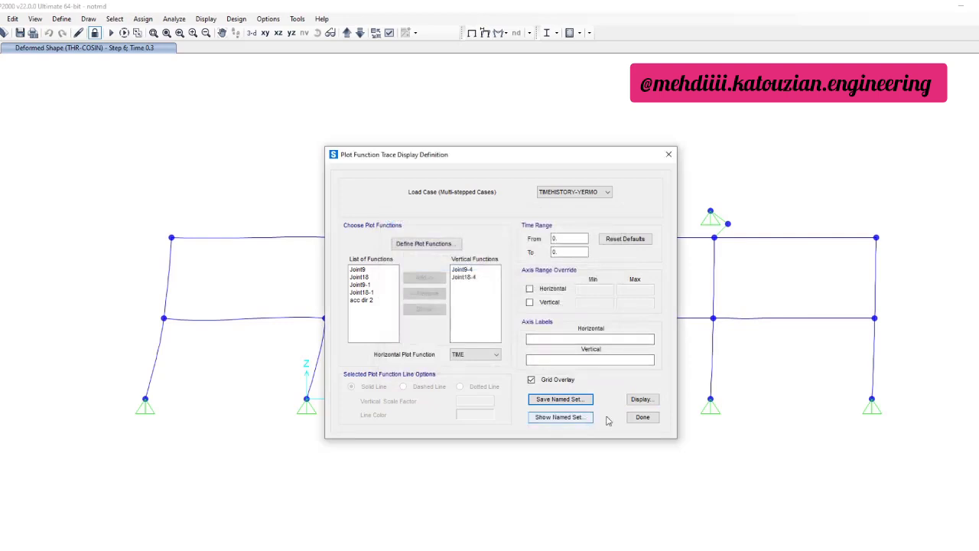
# Add two Joint Disps/Forces plot functions with vector type Displ and component UX, for joint 9 and joint 18.
pyautogui.click(425, 243)
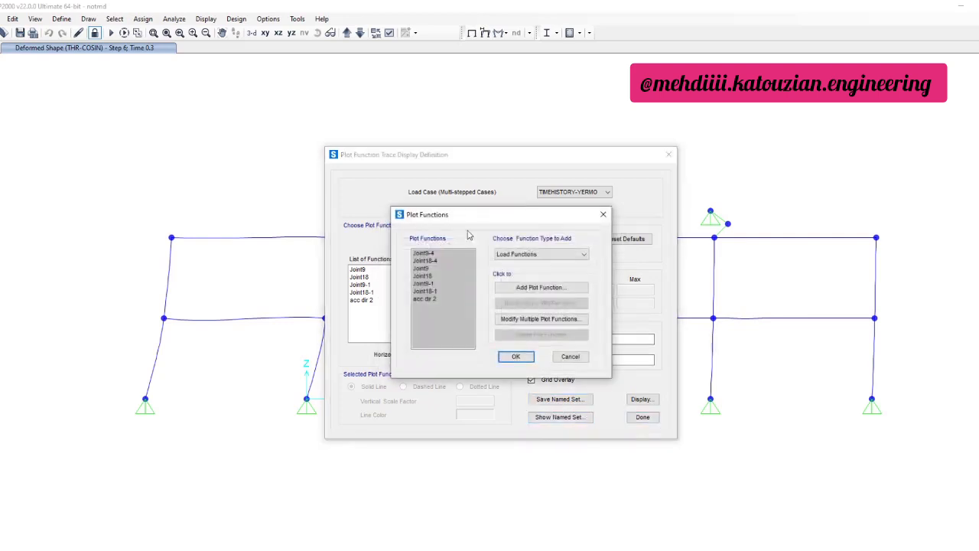
pyautogui.moveTo(525, 222); pyautogui.dragTo(478, 210)
pyautogui.click(494, 241)
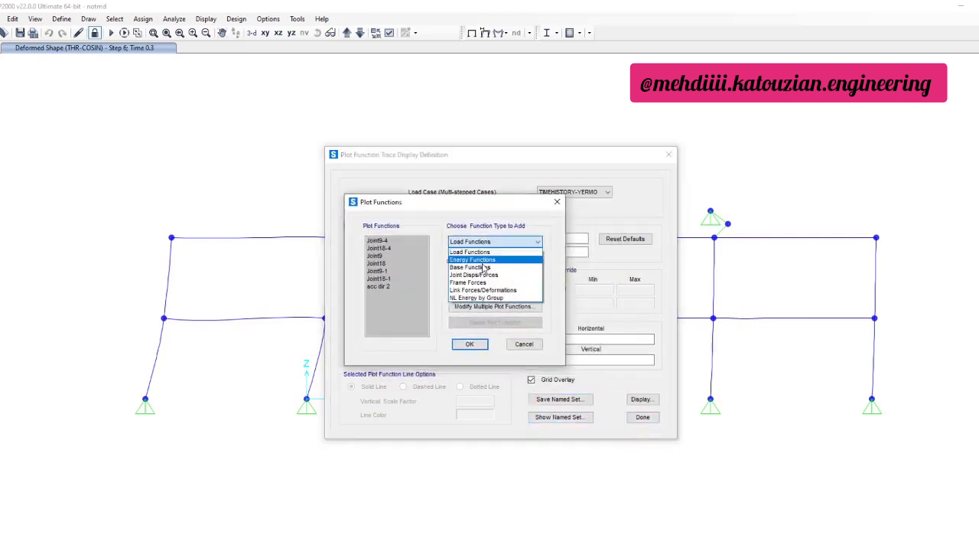
pyautogui.click(487, 275)
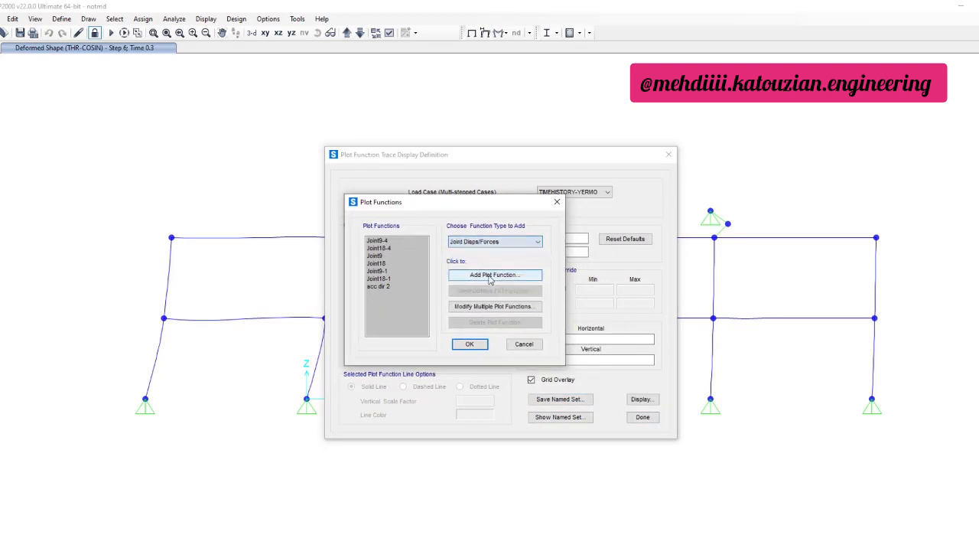
pyautogui.click(487, 277)
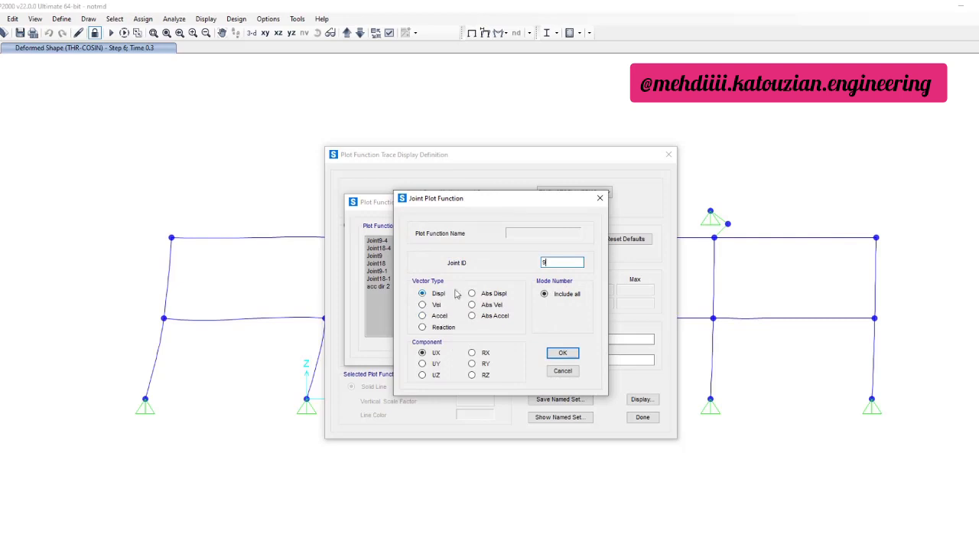
pyautogui.click(563, 352)
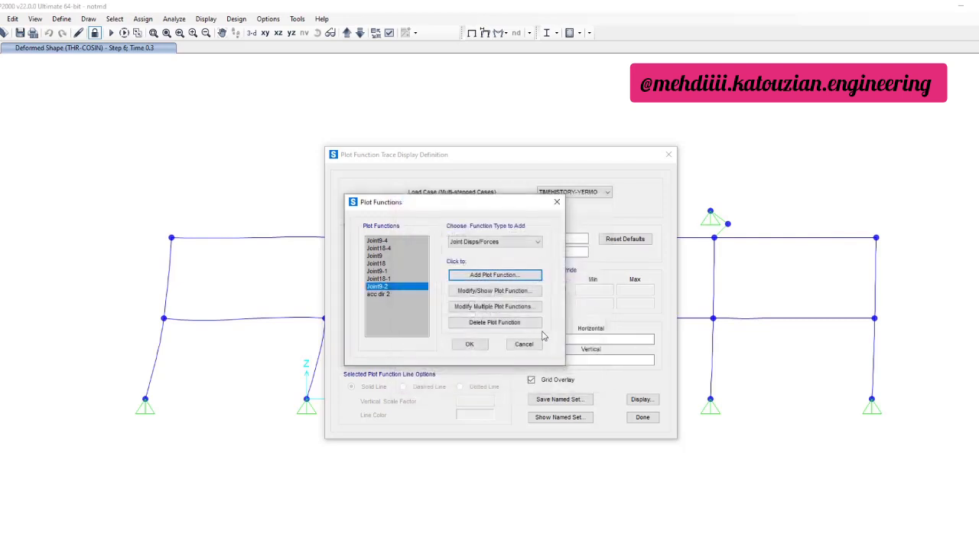
pyautogui.click(523, 274)
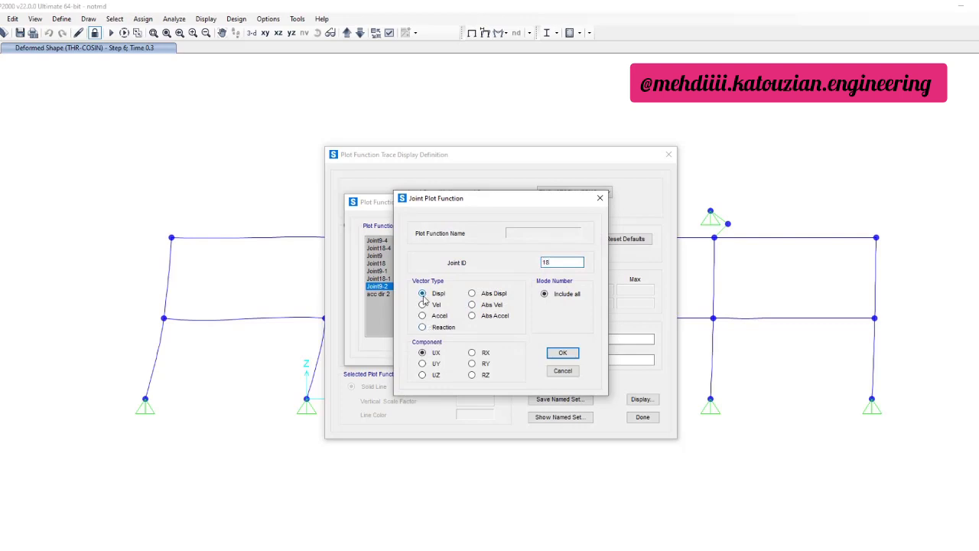
pyautogui.click(563, 353)
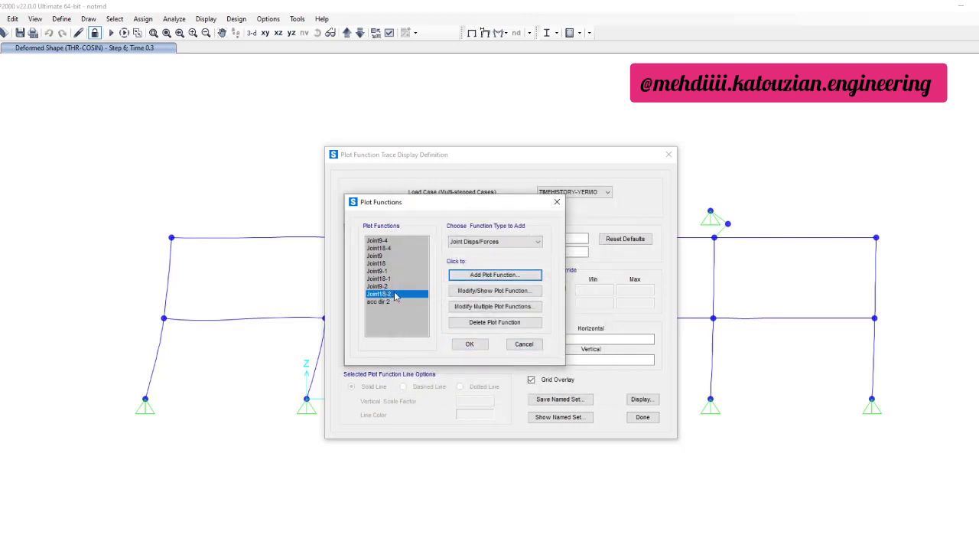
# Replace the vertical functions with Joint9-2 and Joint18-2, plot them against TIME for TIMEHISTORY-YERMO, and close the plot after comparing the traces.
pyautogui.click(468, 344)
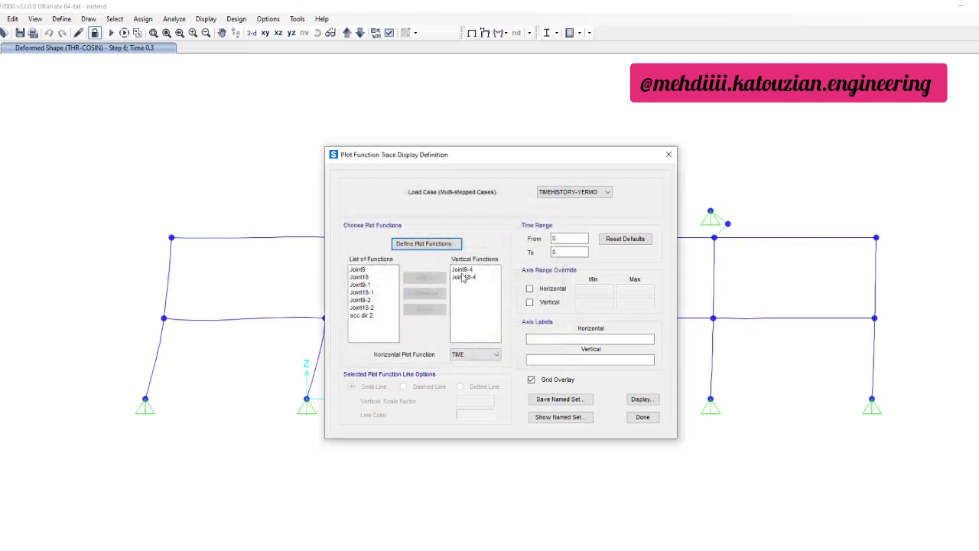
pyautogui.moveTo(461, 270); pyautogui.dragTo(463, 277)
pyautogui.click(425, 293)
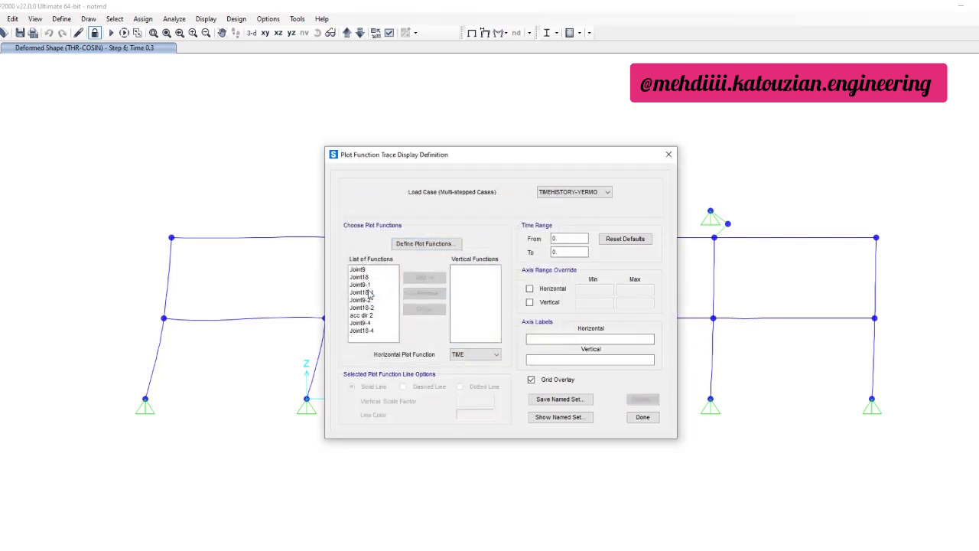
pyautogui.moveTo(367, 300); pyautogui.dragTo(370, 308)
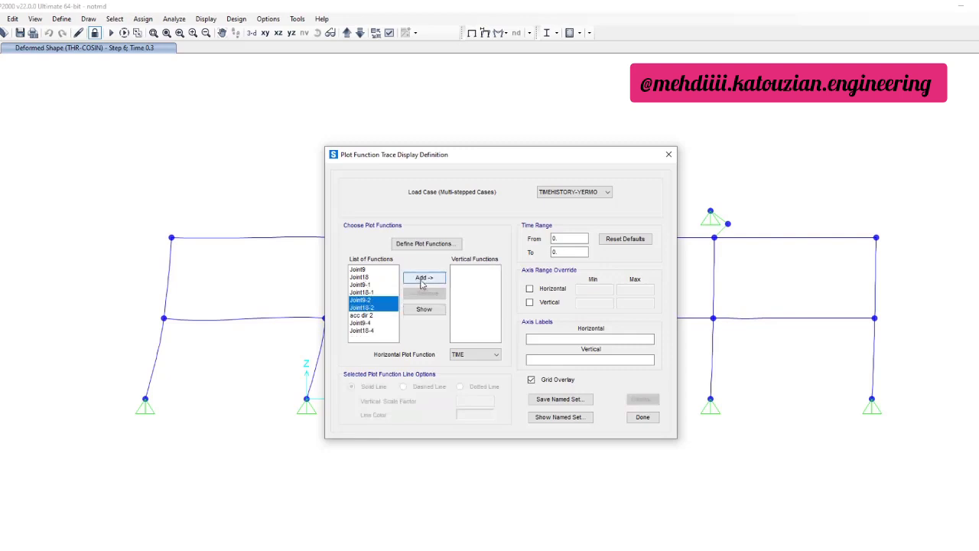
pyautogui.click(425, 277)
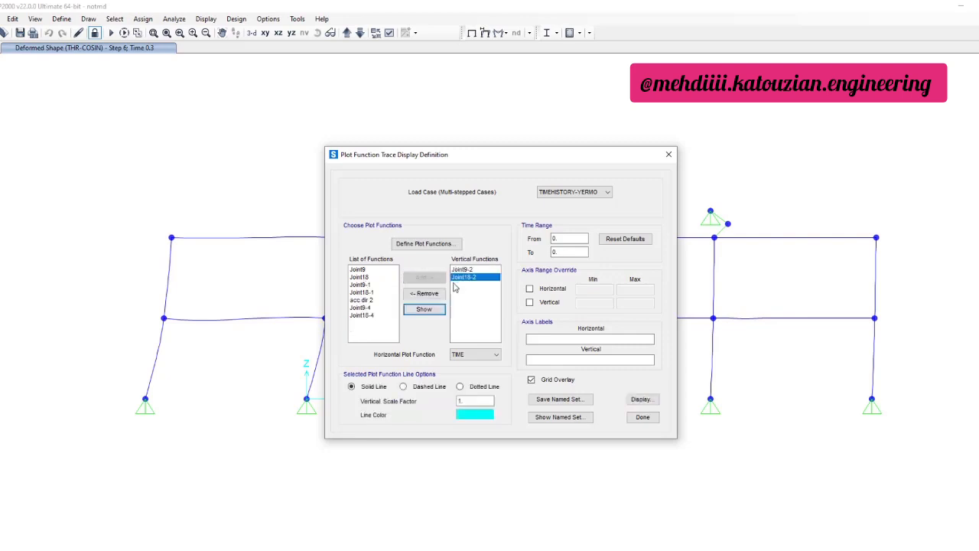
pyautogui.click(641, 399)
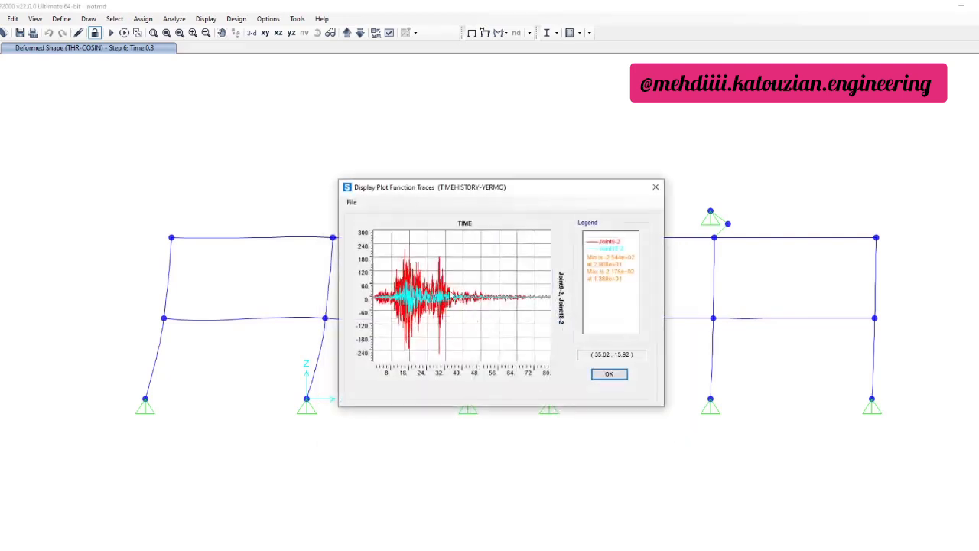
pyautogui.moveTo(504, 200); pyautogui.dragTo(450, 194)
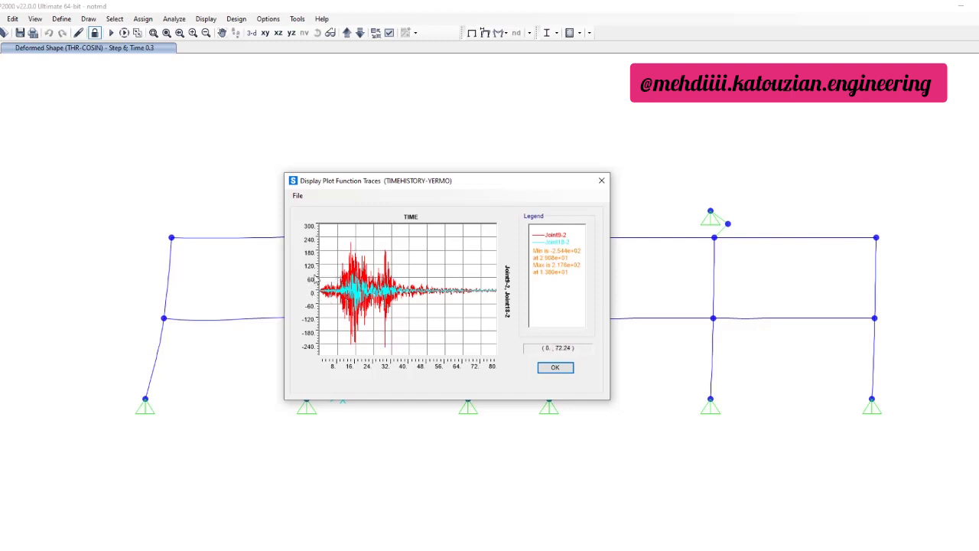
pyautogui.click(554, 368)
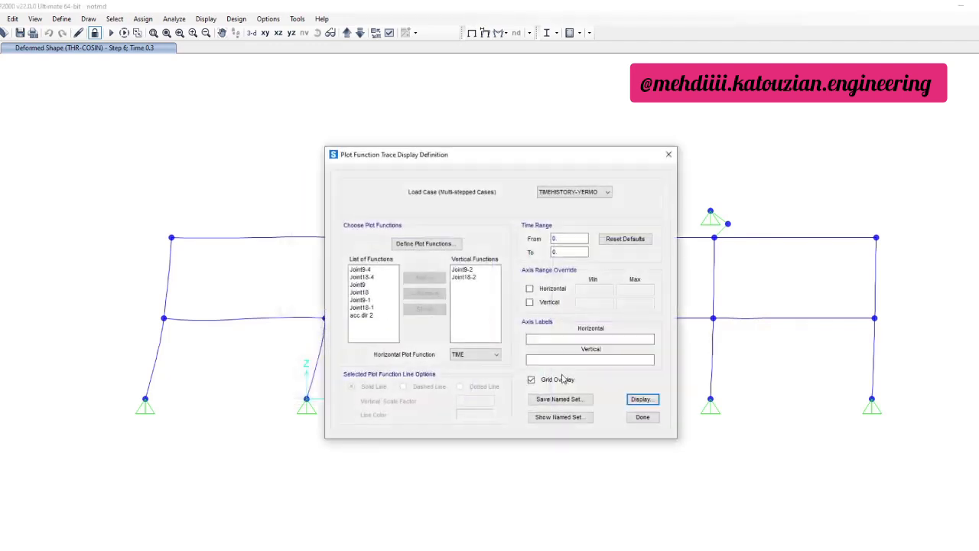
# Save the current plot function selection as a new named set called DISPLACEMENT.
pyautogui.click(542, 398)
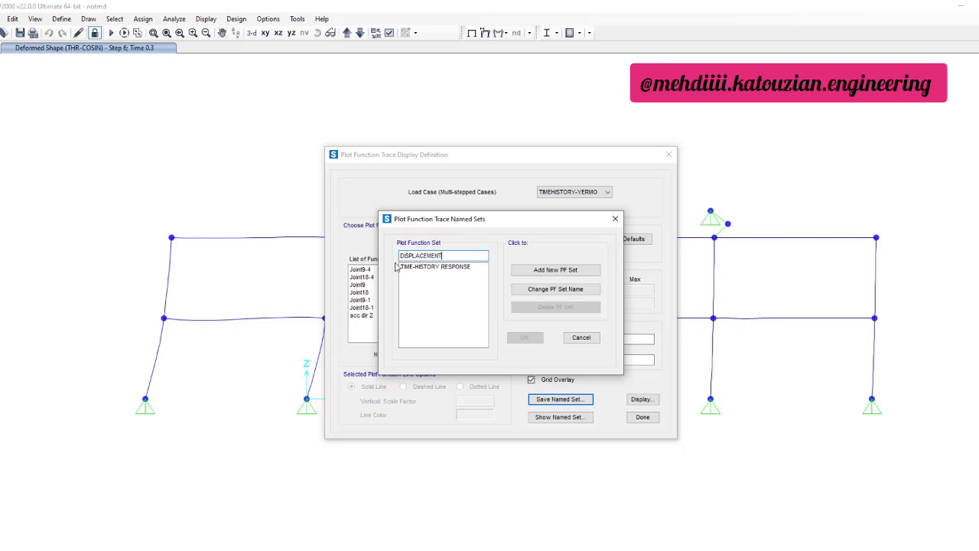
pyautogui.click(553, 269)
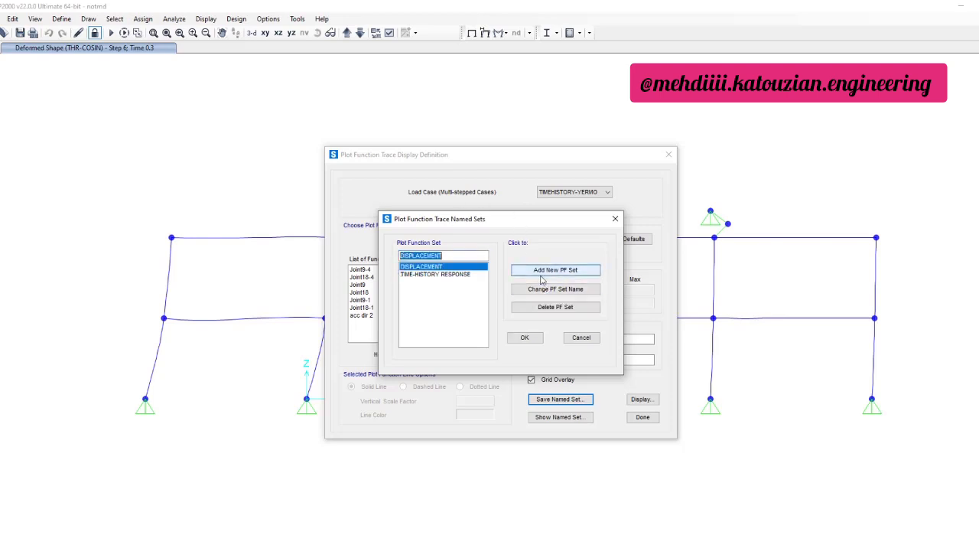
pyautogui.click(521, 340)
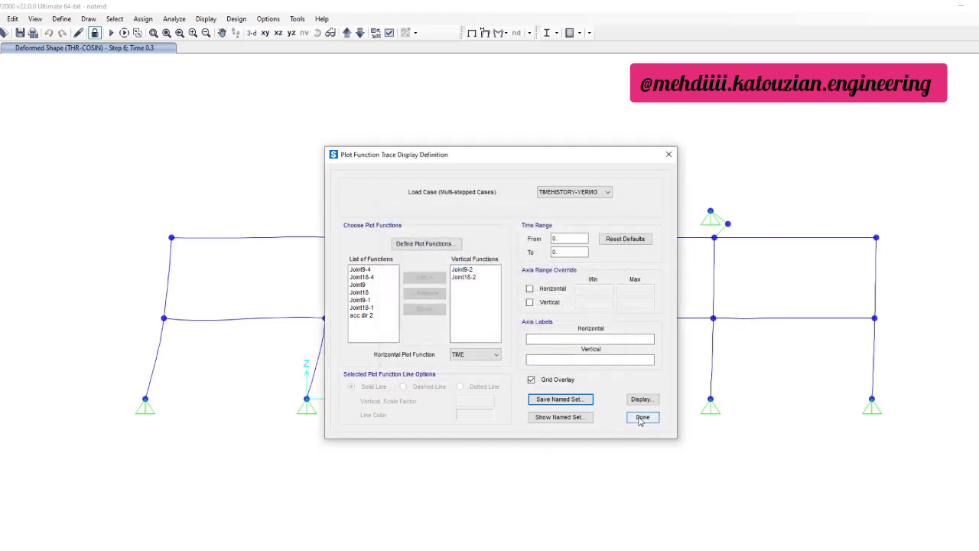
# Switch the load case to THR-COSIN, plot Joint9-2 and Joint18-2 against TIME, and close the plot after comparing the traces.
pyautogui.click(572, 194)
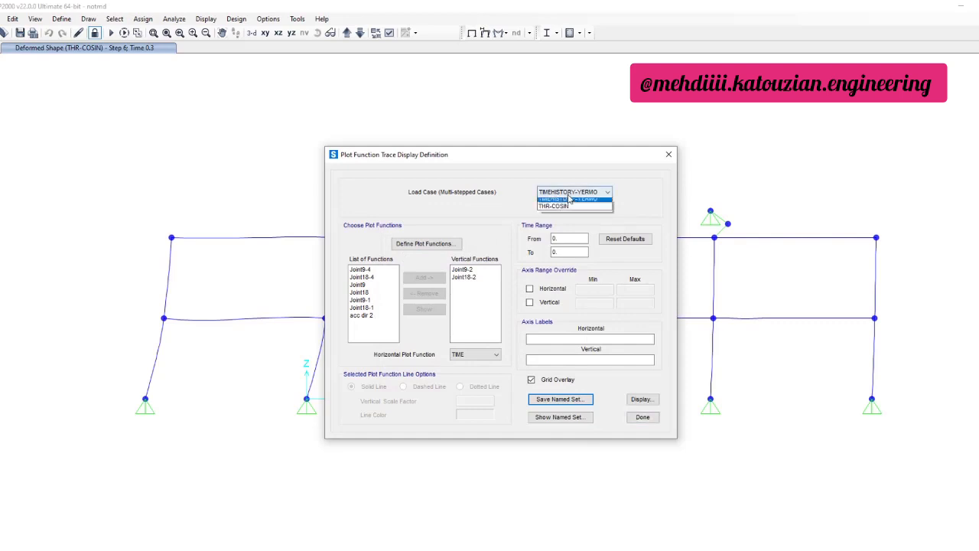
pyautogui.click(566, 209)
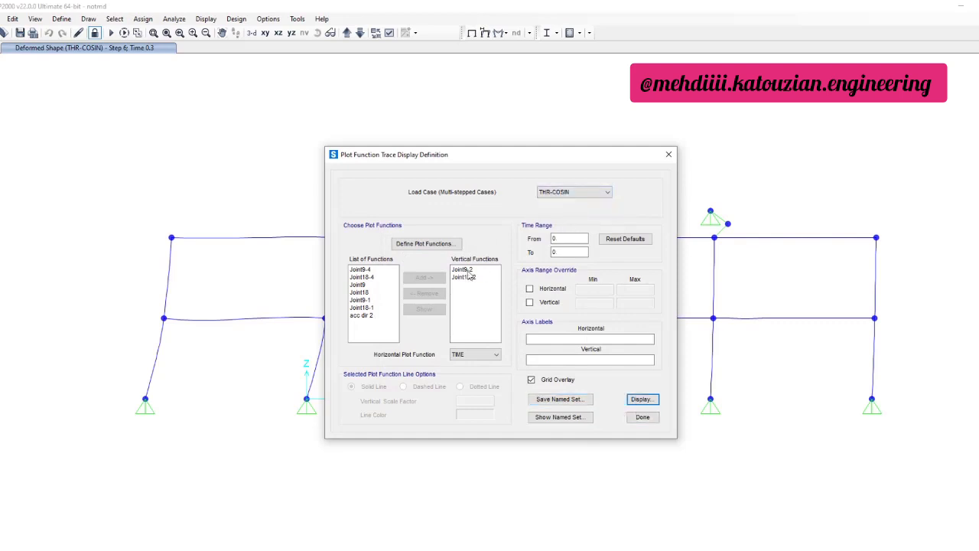
pyautogui.moveTo(463, 269); pyautogui.dragTo(464, 277)
pyautogui.click(641, 399)
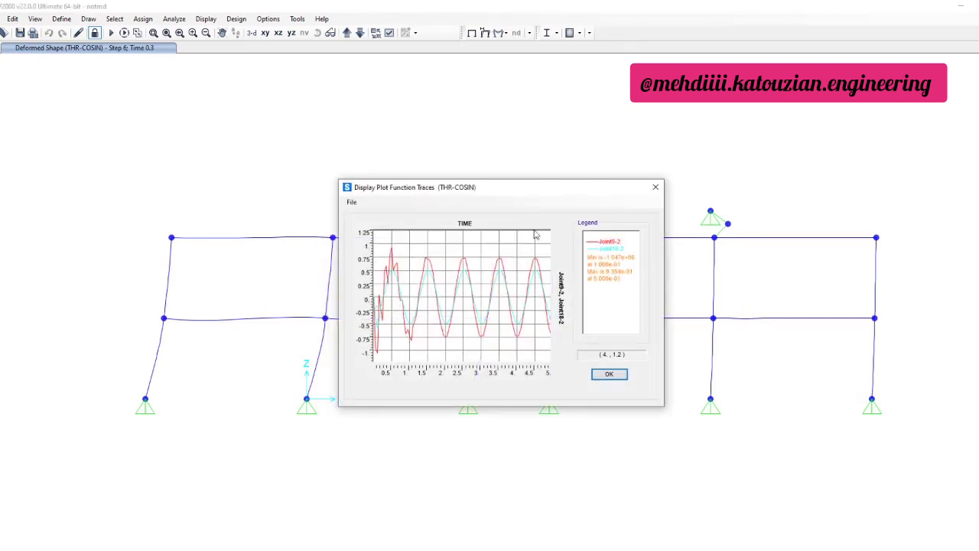
pyautogui.moveTo(556, 187); pyautogui.dragTo(794, 191)
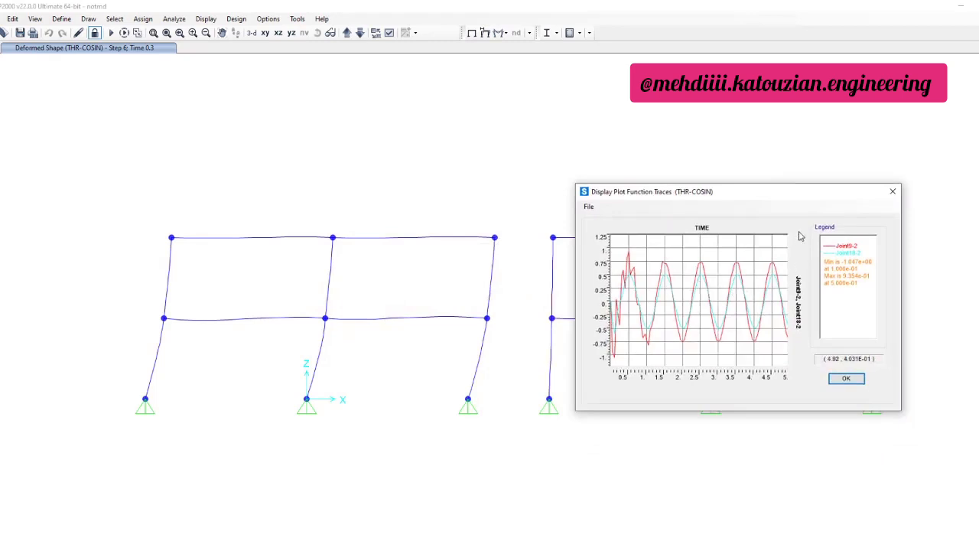
pyautogui.moveTo(782, 192); pyautogui.dragTo(496, 244)
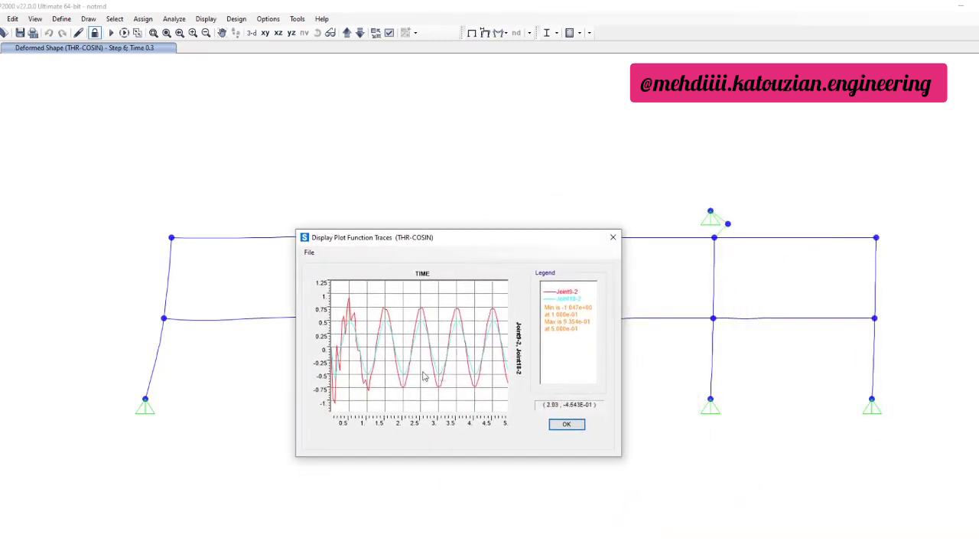
pyautogui.click(565, 425)
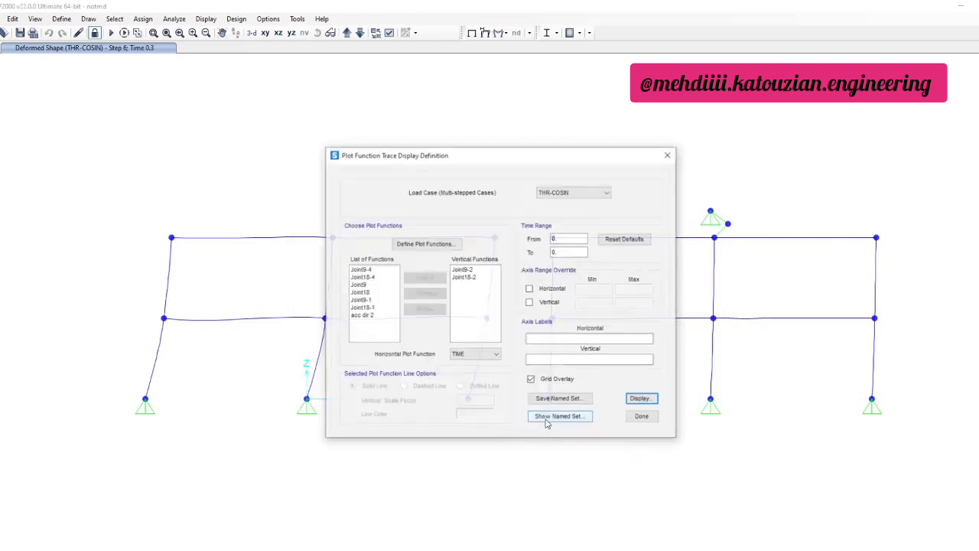
# Replace the vertical functions with Joint9-1 and Joint18-1 and plot them against TIME for the THR-COSIN load case.
pyautogui.click(463, 269)
pyautogui.keyDown('shift'); pyautogui.click(463, 277); pyautogui.keyUp('shift')
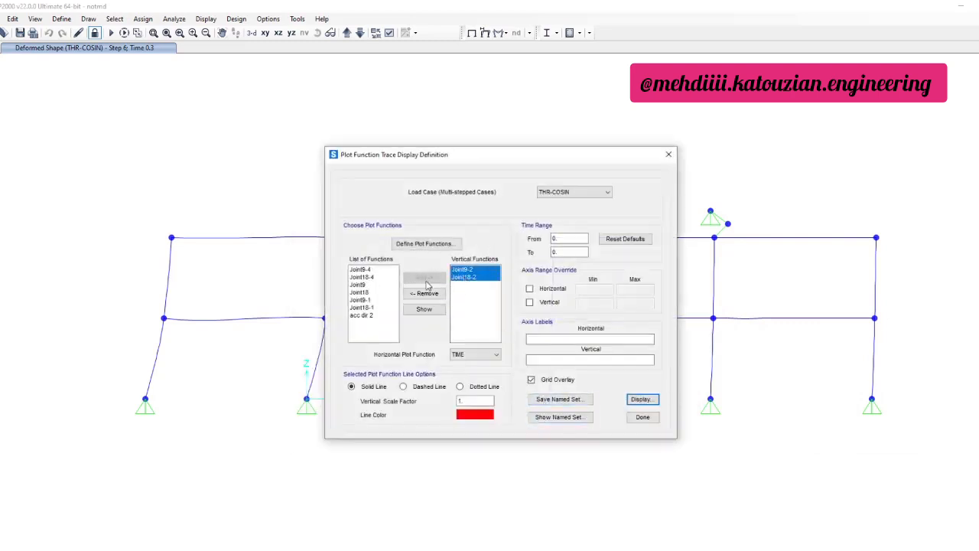
pyautogui.click(425, 293)
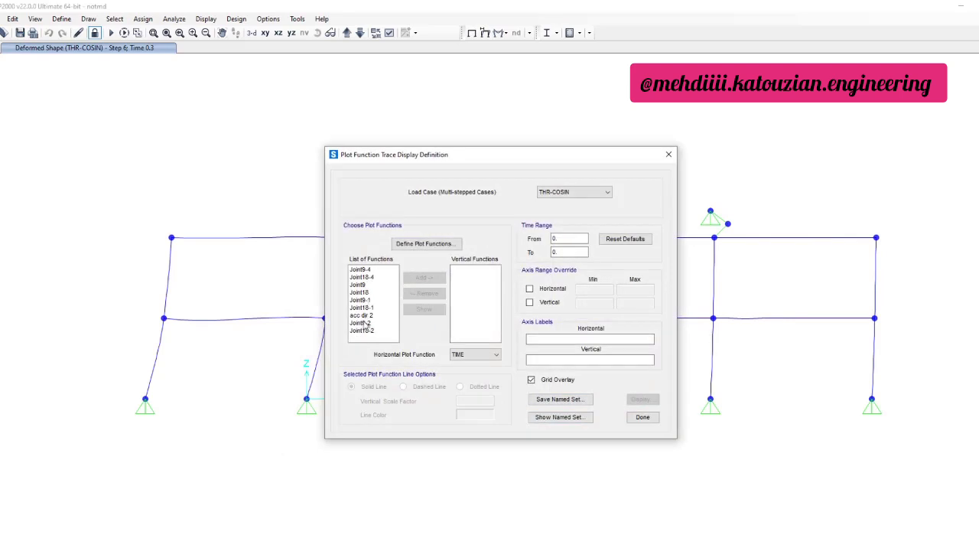
pyautogui.click(361, 300)
pyautogui.keyDown('shift'); pyautogui.click(361, 308); pyautogui.keyUp('shift')
pyautogui.click(425, 277)
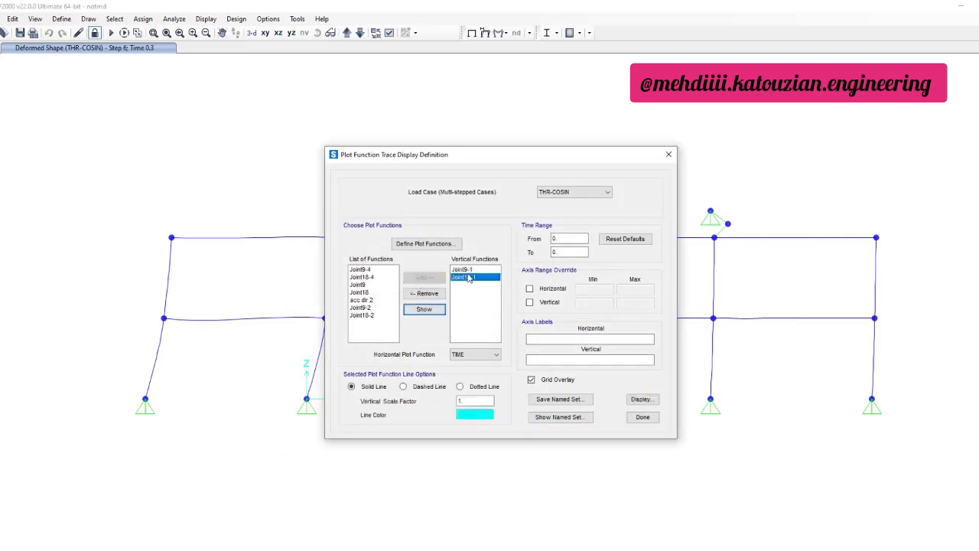
pyautogui.click(632, 399)
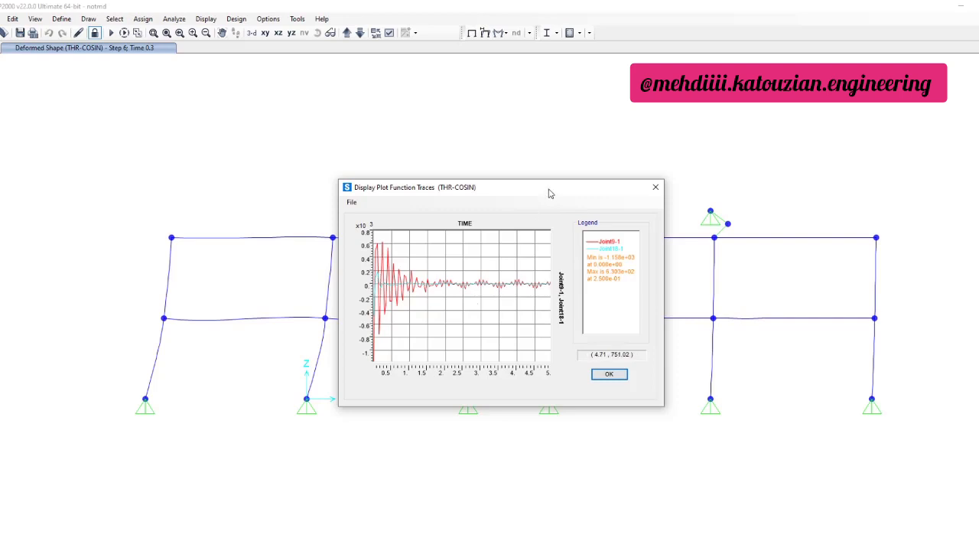
# Examine the Joint9-1 and Joint18-1 traces close up around 2.4 to 2.7 s, and close the plot and its definition.
pyautogui.moveTo(549, 194); pyautogui.dragTo(504, 294)
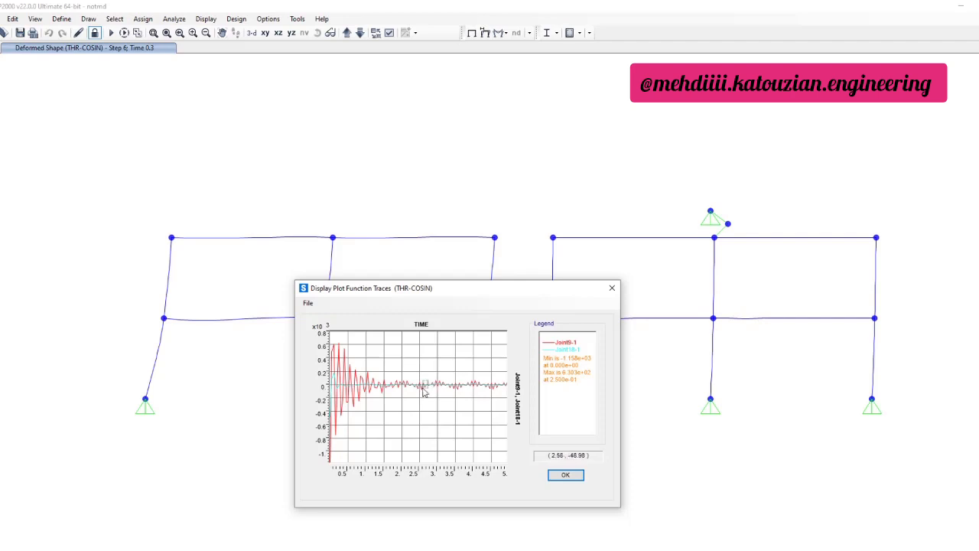
pyautogui.moveTo(424, 391); pyautogui.dragTo(413, 382)
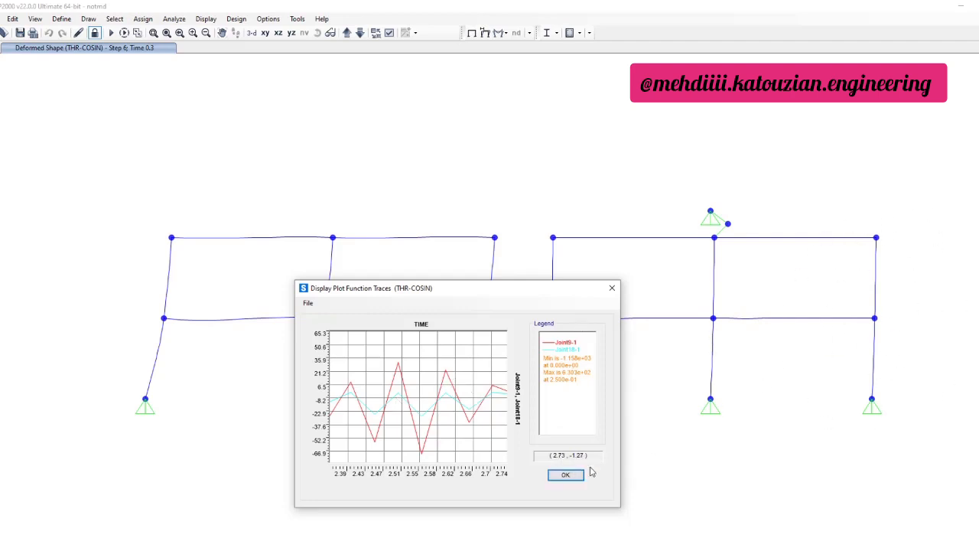
pyautogui.click(562, 476)
pyautogui.click(565, 476)
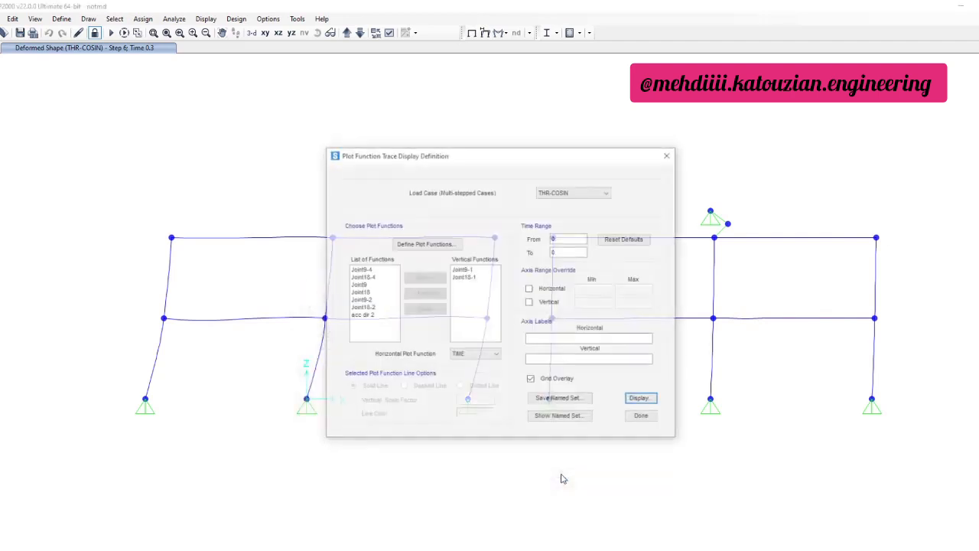
pyautogui.click(644, 418)
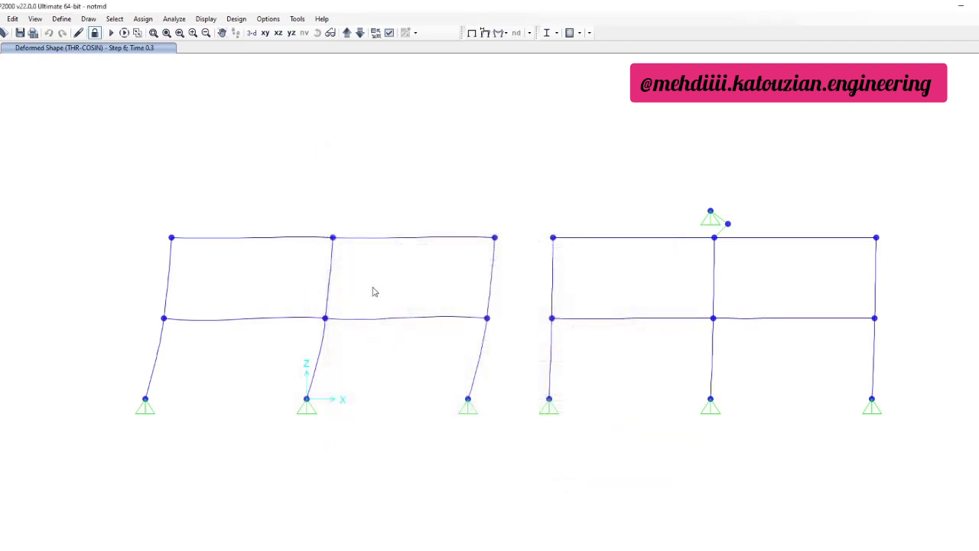
pyautogui.click(11, 19)
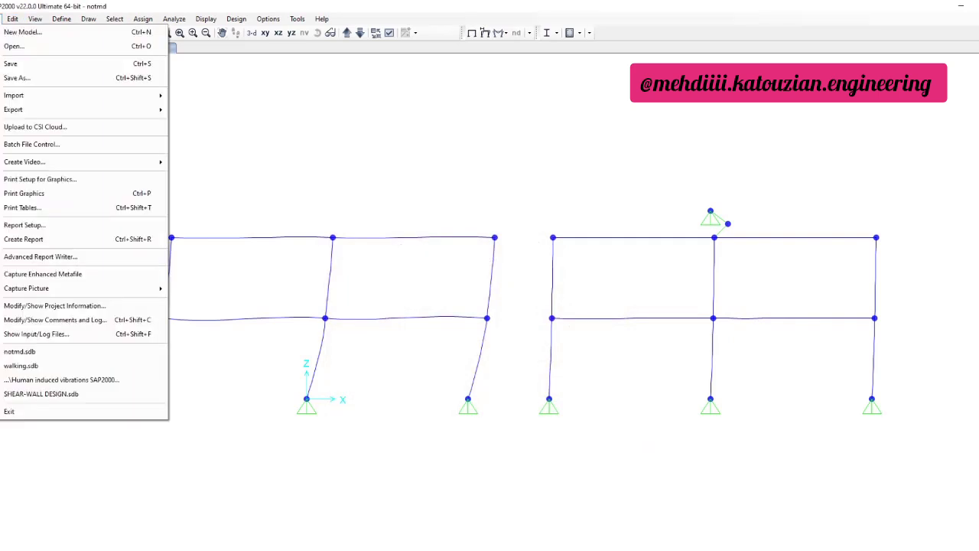
pyautogui.moveTo(127, 163)
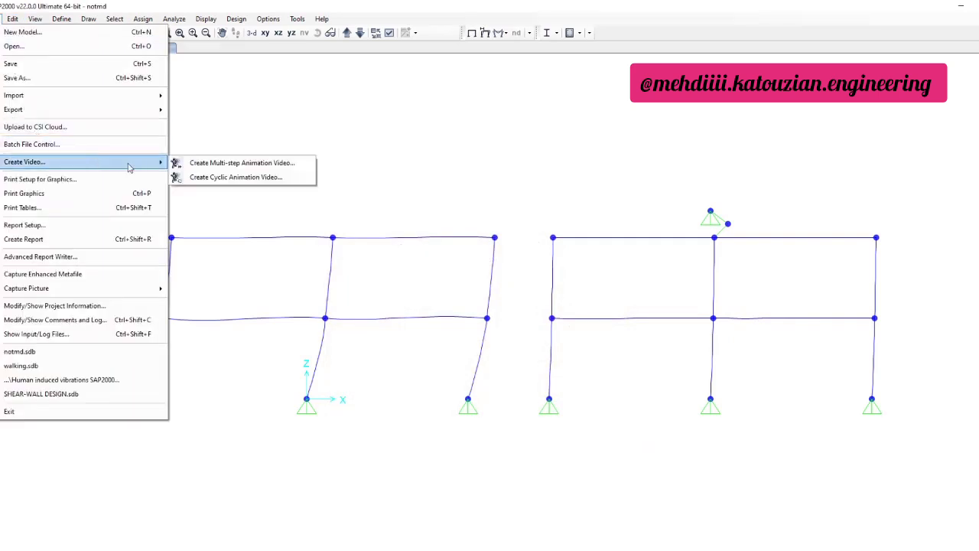
pyautogui.click(264, 165)
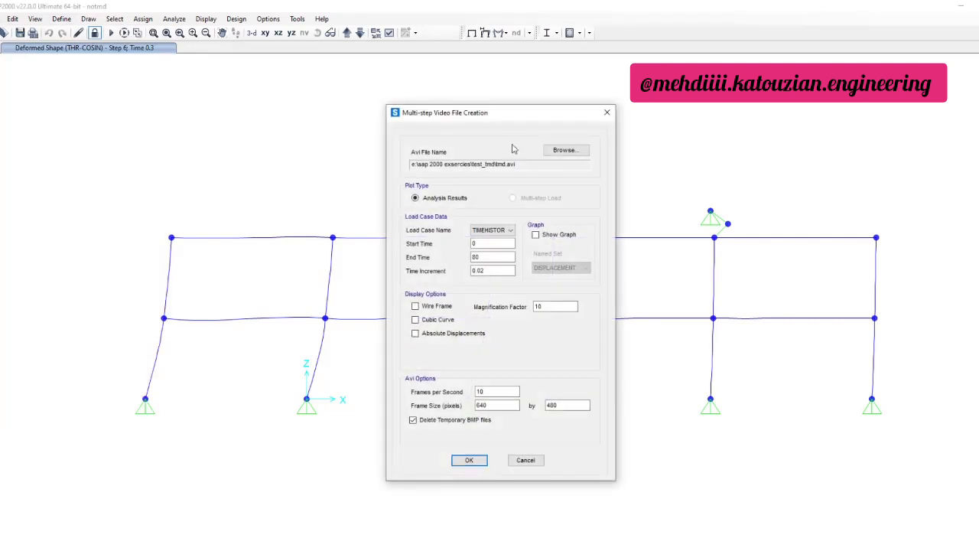
pyautogui.moveTo(506, 123); pyautogui.dragTo(517, 123)
pyautogui.click(617, 112)
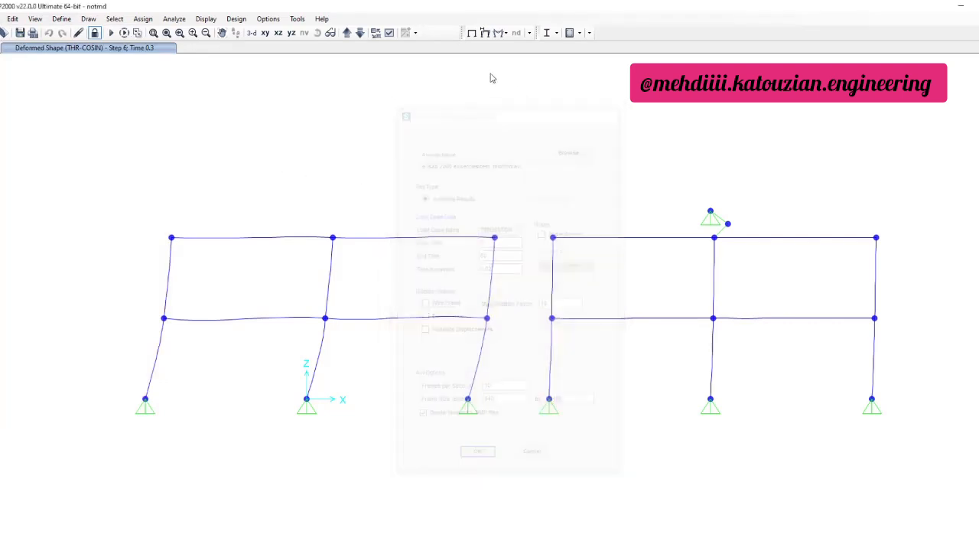
# Display the THR-COSIN deformed shape at 0.3 sec with Ux contours drawn on the objects.
pyautogui.click(485, 33)
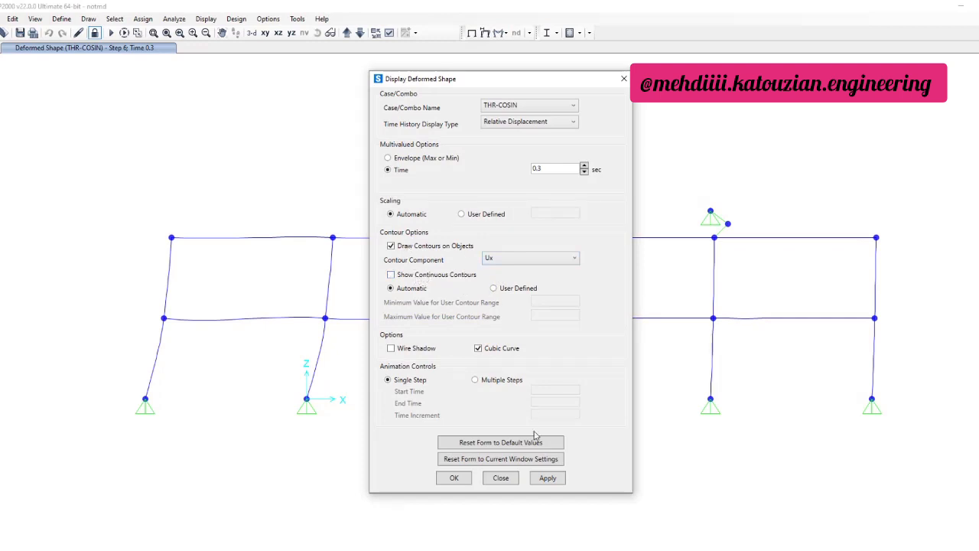
pyautogui.click(548, 479)
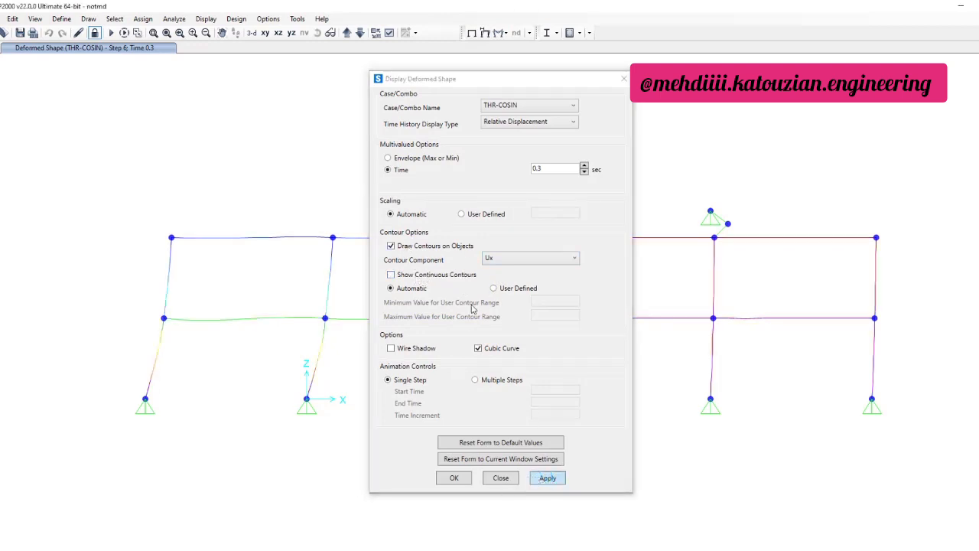
pyautogui.click(499, 478)
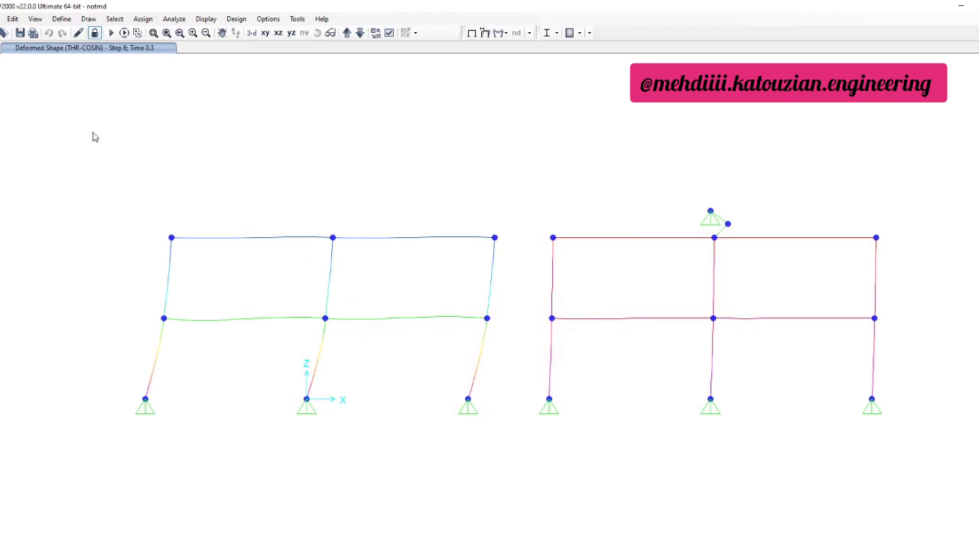
# Try to create a multi-step animation video for the TIMEHISTORY-YERMO load case without a graph, and stop the generation early.
pyautogui.click(1, 19)
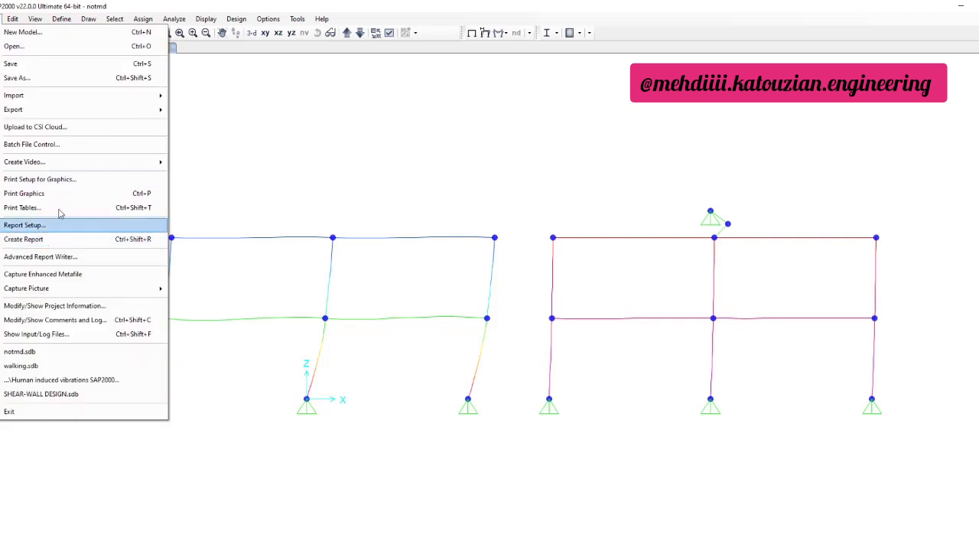
pyautogui.moveTo(68, 162)
pyautogui.click(230, 161)
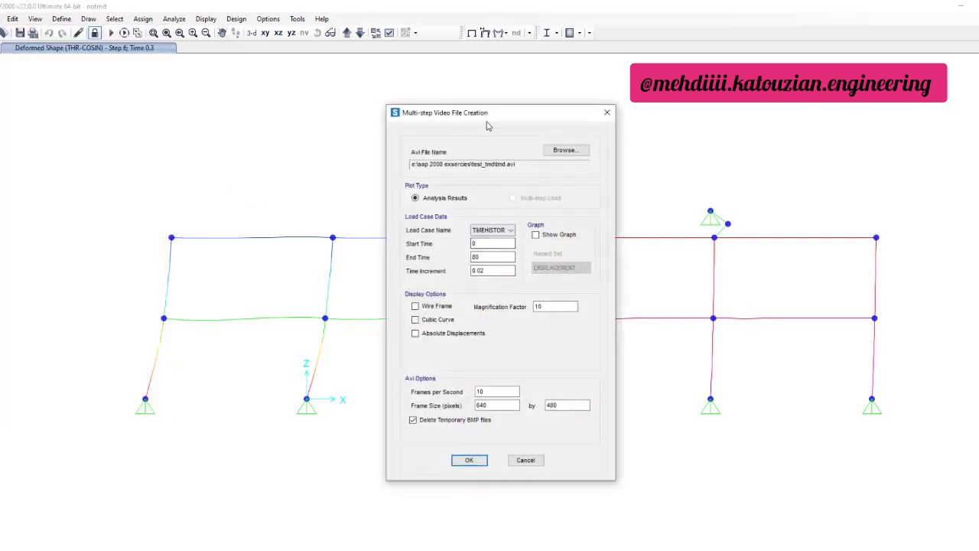
pyautogui.moveTo(501, 113); pyautogui.dragTo(386, 117)
pyautogui.click(389, 237)
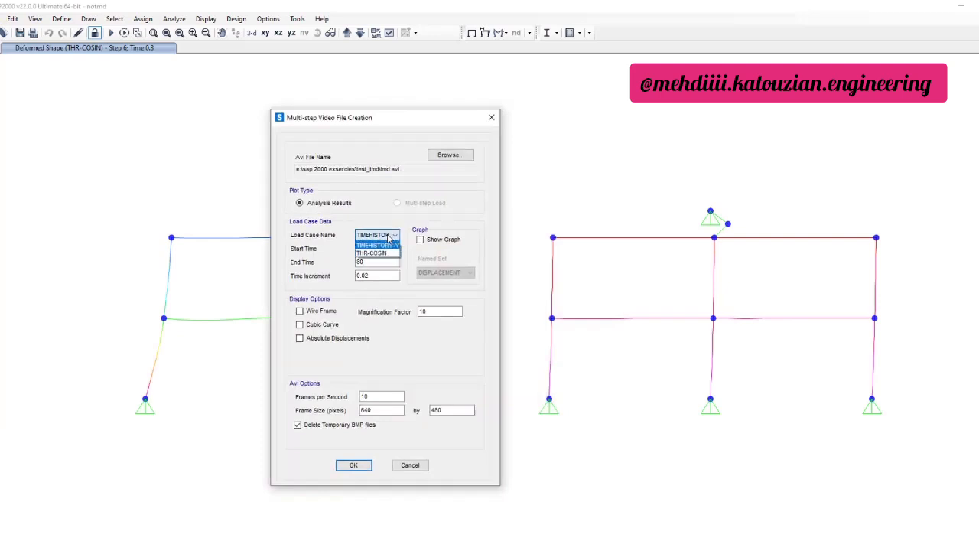
pyautogui.click(386, 244)
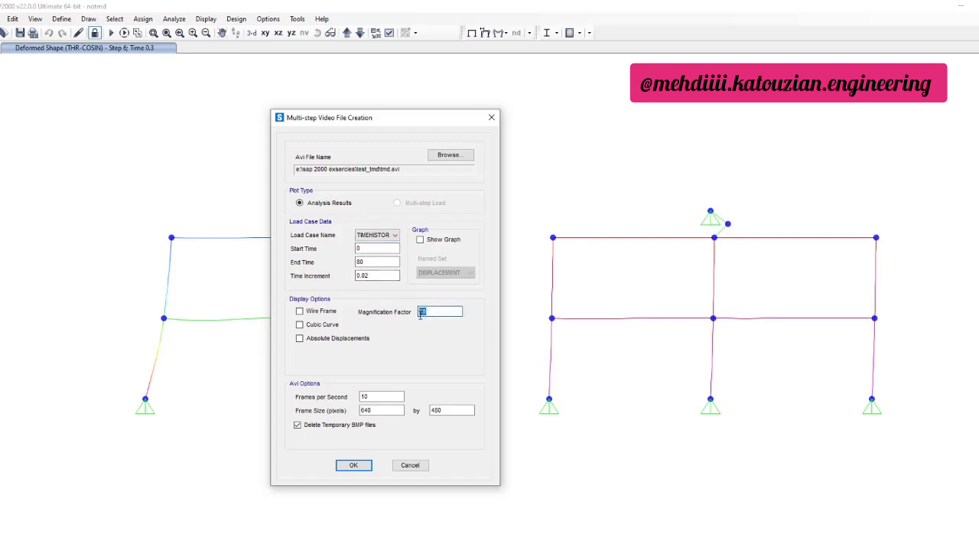
pyautogui.click(353, 465)
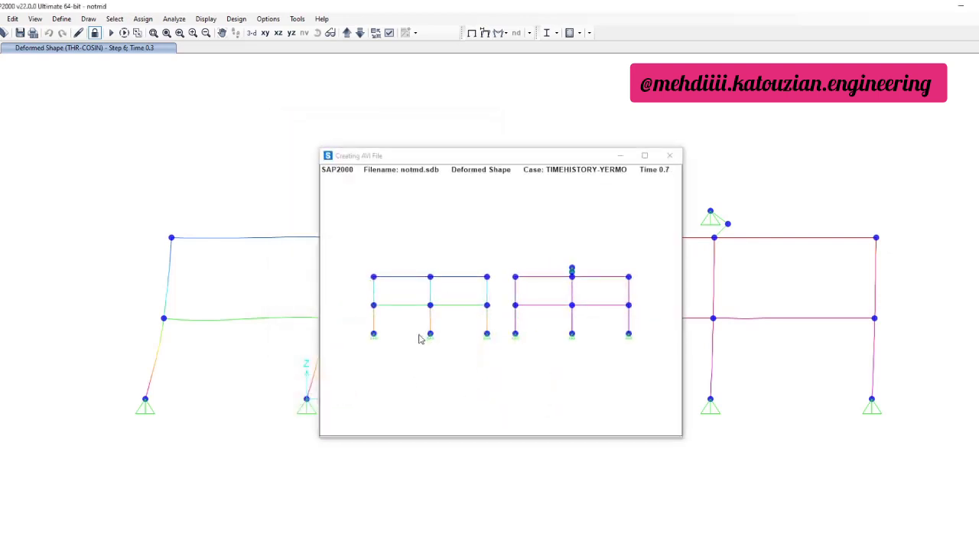
pyautogui.click(670, 156)
pyautogui.click(533, 329)
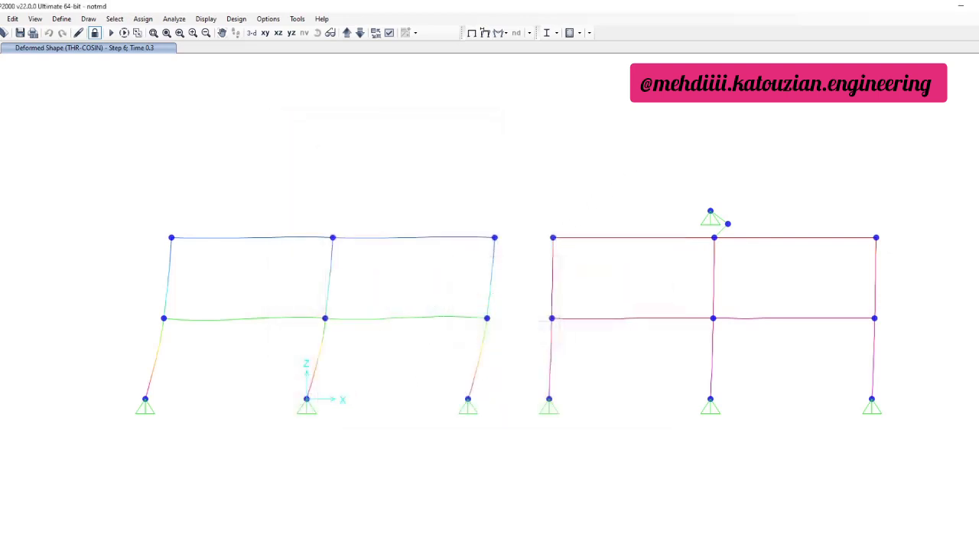
# Try to create the multi-step animation video with a graph of the DISPLACEMENT named set, and stop the generation early.
pyautogui.click(5, 19)
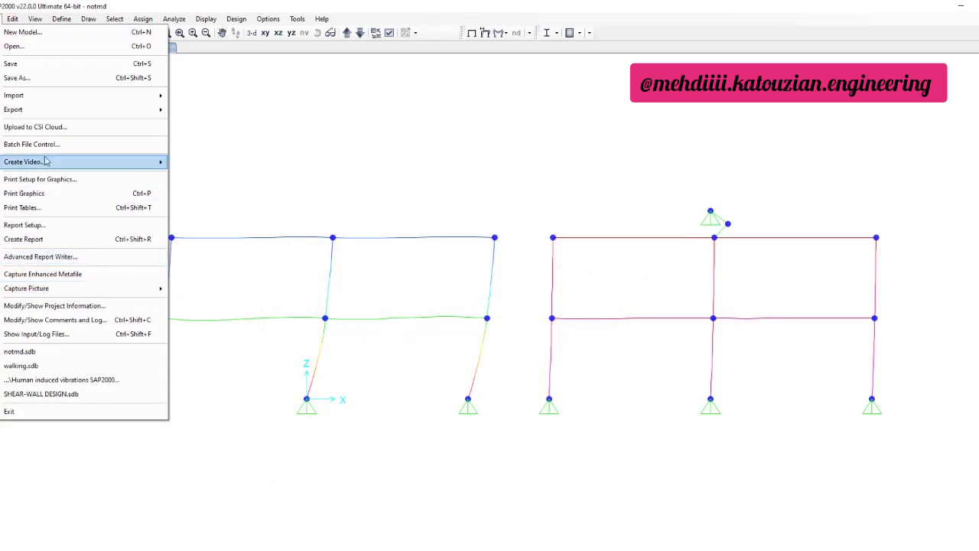
pyautogui.moveTo(151, 163)
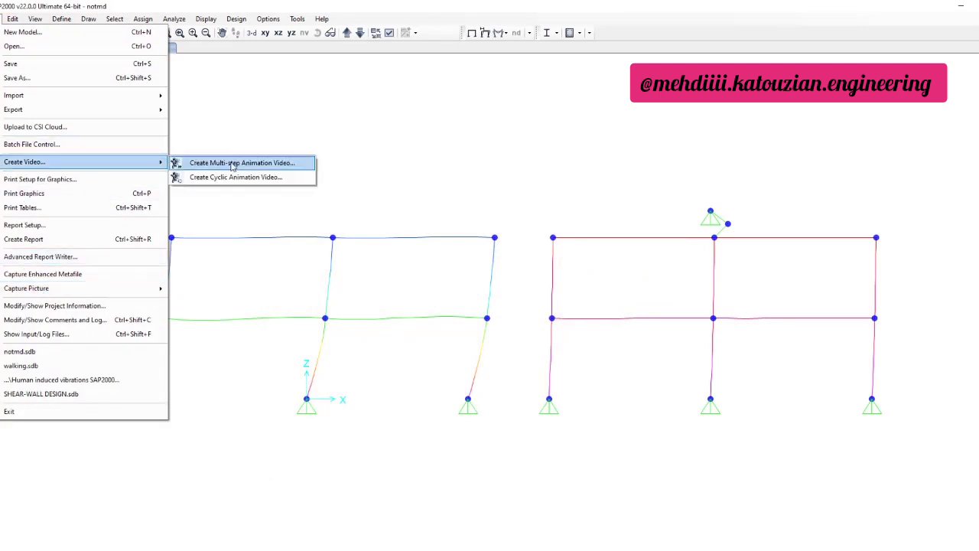
pyautogui.click(232, 166)
pyautogui.click(536, 234)
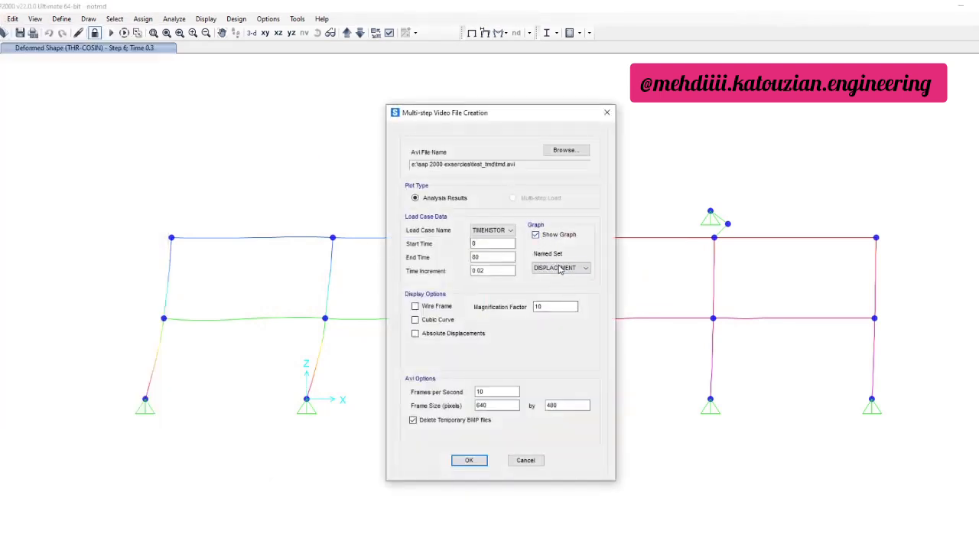
pyautogui.click(561, 268)
pyautogui.click(556, 286)
pyautogui.moveTo(536, 124); pyautogui.dragTo(450, 94)
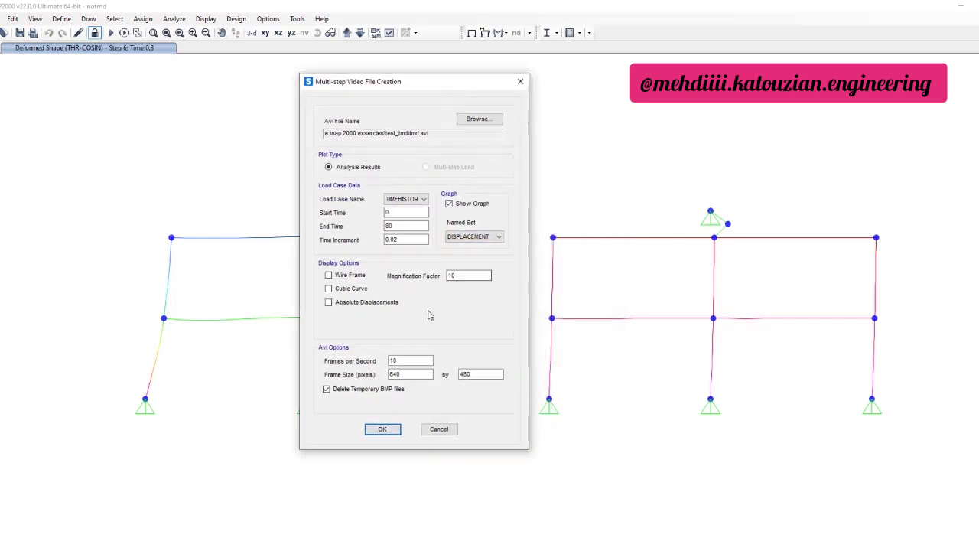
pyautogui.click(392, 427)
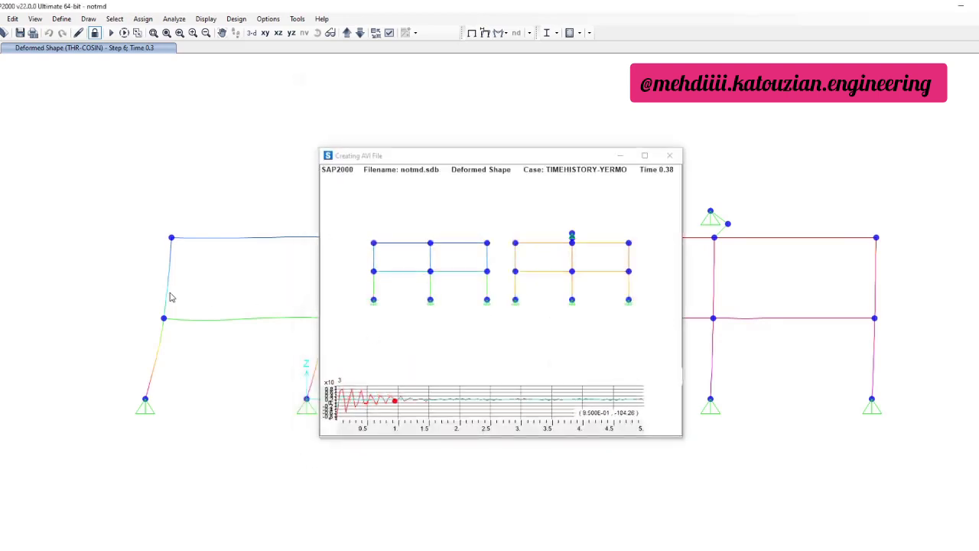
pyautogui.click(673, 155)
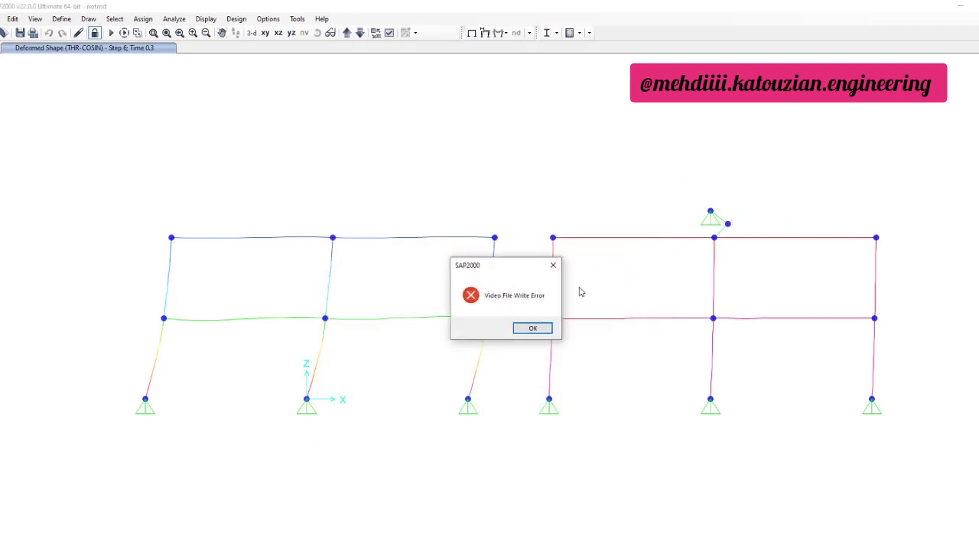
pyautogui.click(539, 328)
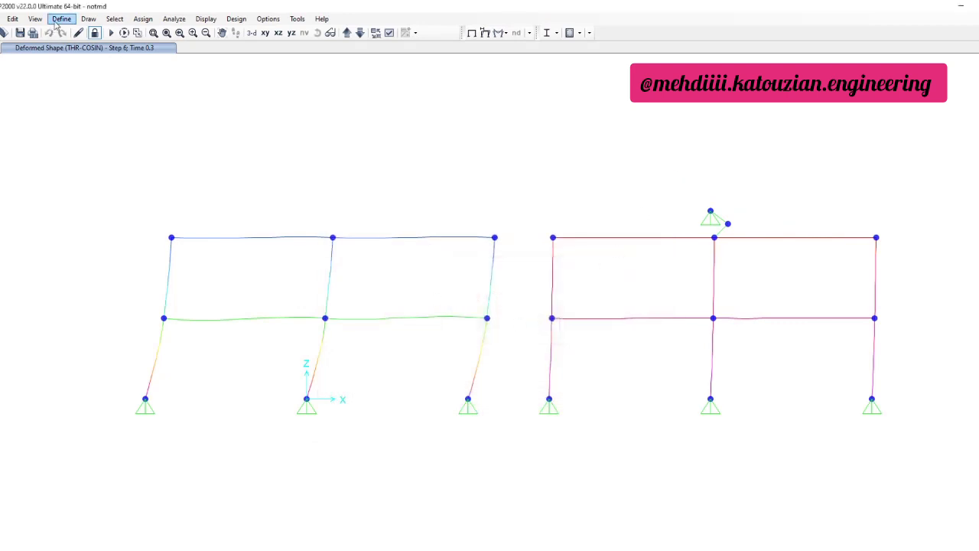
# Try to create the multi-step animation video with a graph of the TIME-HISTORY RESPONSE named set, and dismiss it.
pyautogui.click(1, 19)
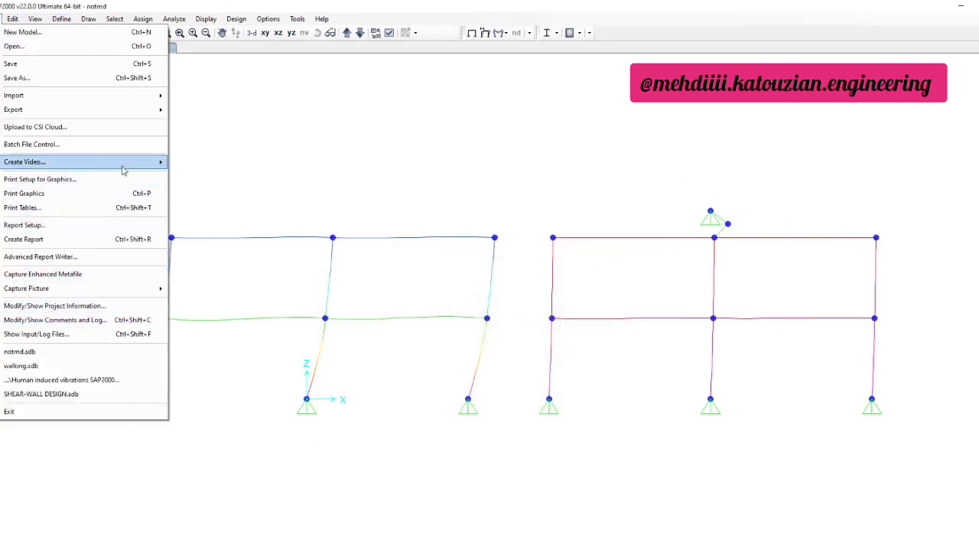
pyautogui.moveTo(122, 163)
pyautogui.click(229, 162)
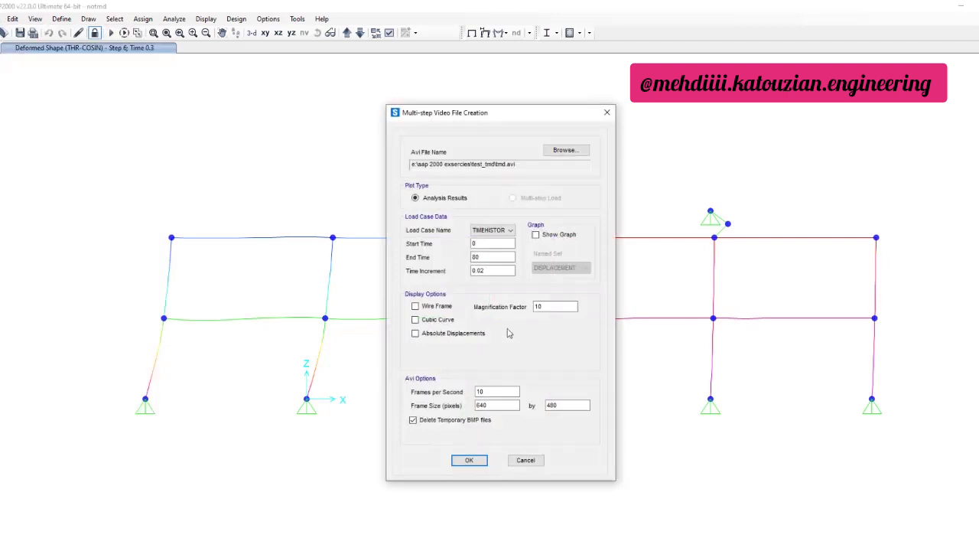
pyautogui.click(535, 234)
pyautogui.click(563, 267)
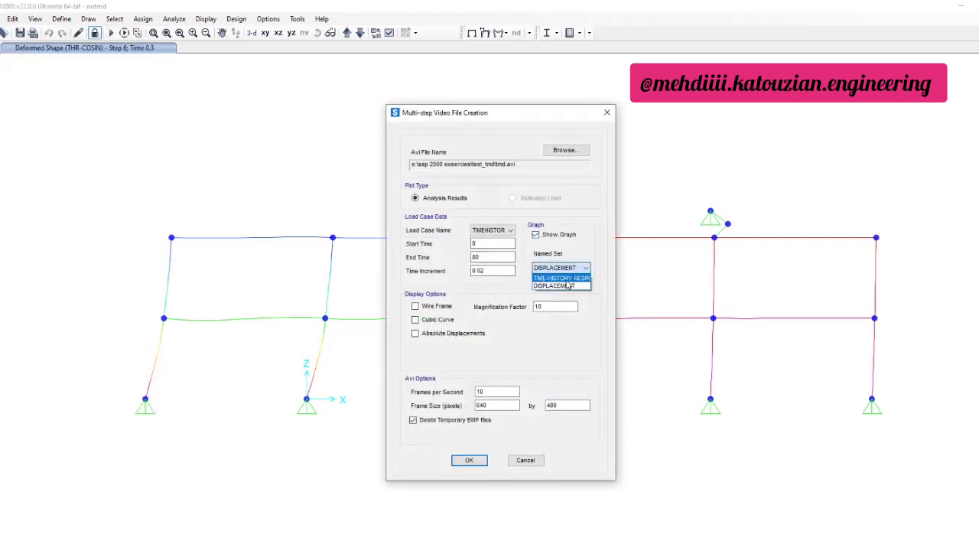
pyautogui.click(563, 278)
pyautogui.moveTo(511, 114); pyautogui.dragTo(453, 85)
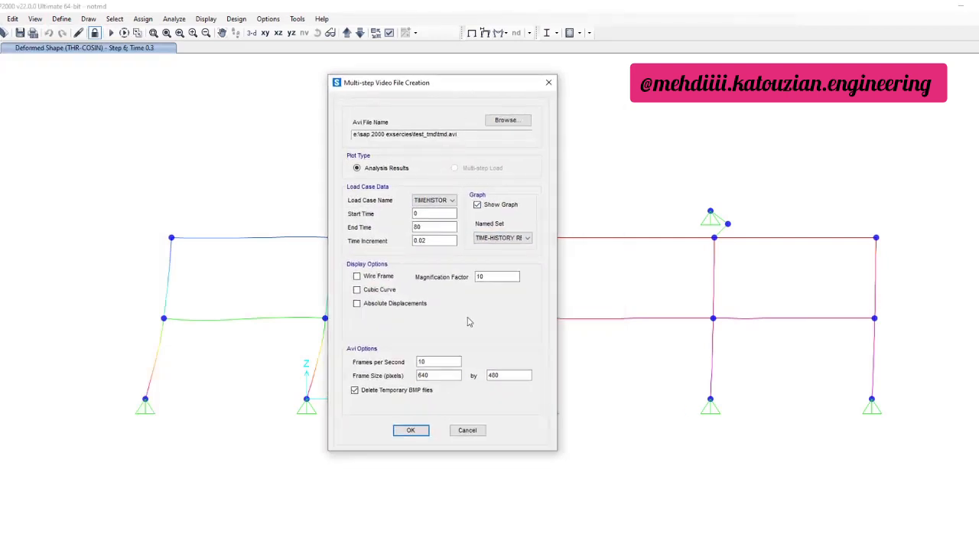
pyautogui.click(411, 430)
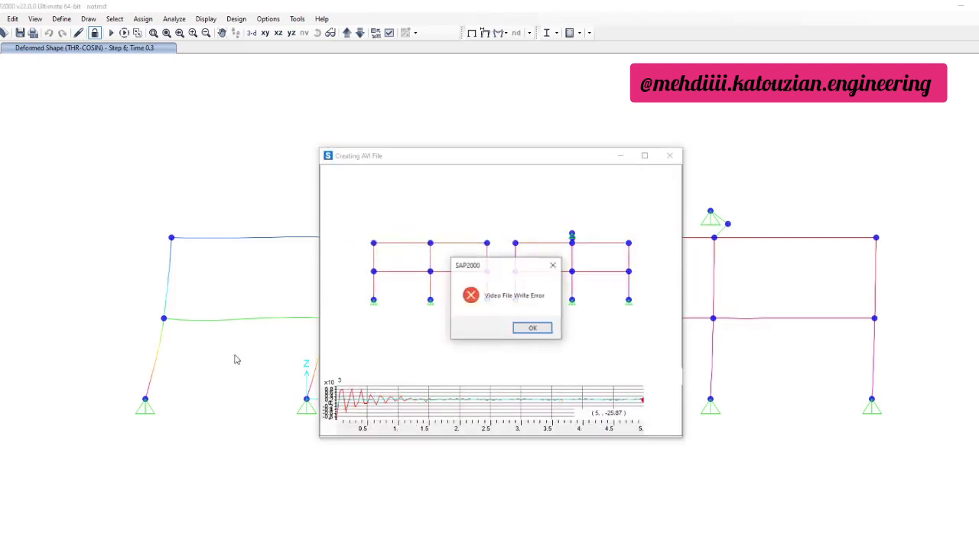
pyautogui.click(532, 328)
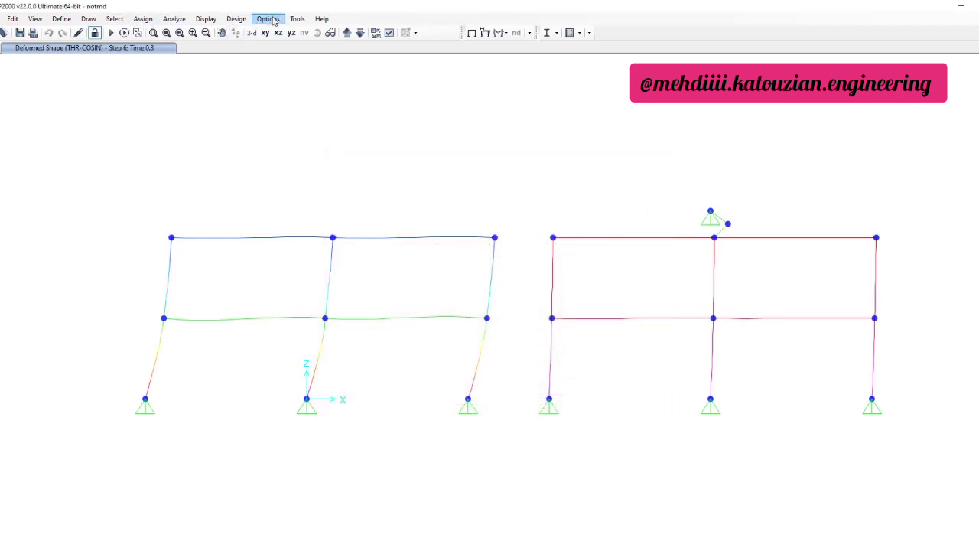
# Plot Joint9-1 and Joint18-1 against TIME for the TIMEHISTORY-YERMO load case, and close the plot after checking the traces.
pyautogui.click(200, 21)
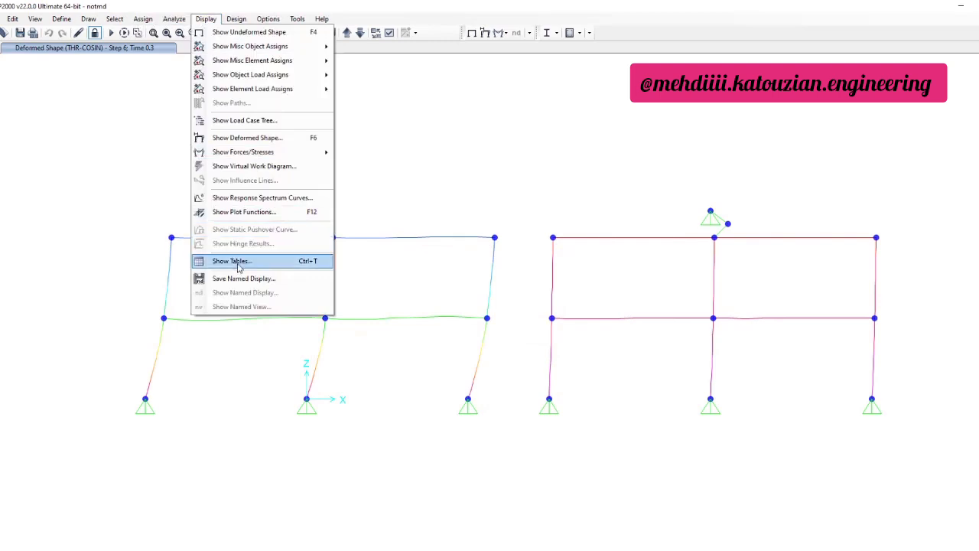
pyautogui.click(275, 216)
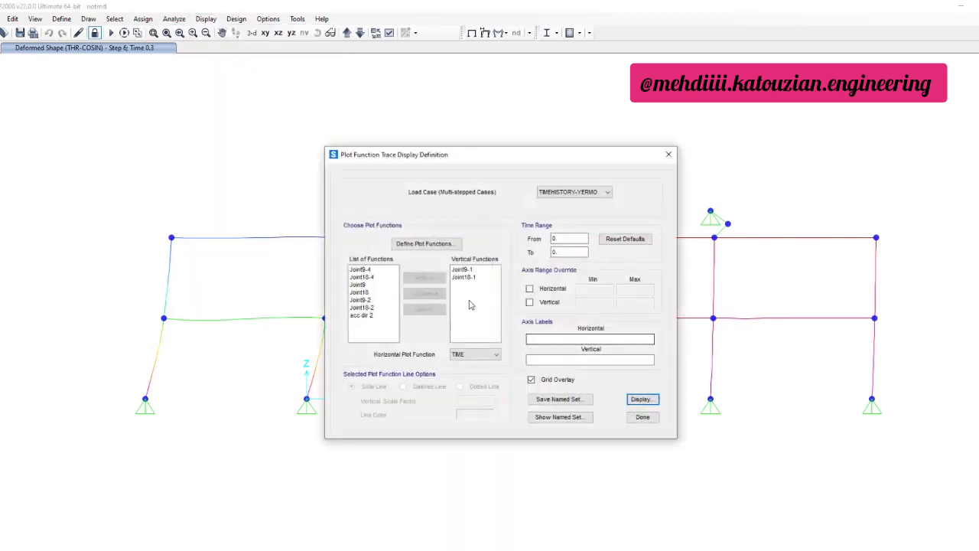
pyautogui.moveTo(467, 270); pyautogui.dragTo(477, 287)
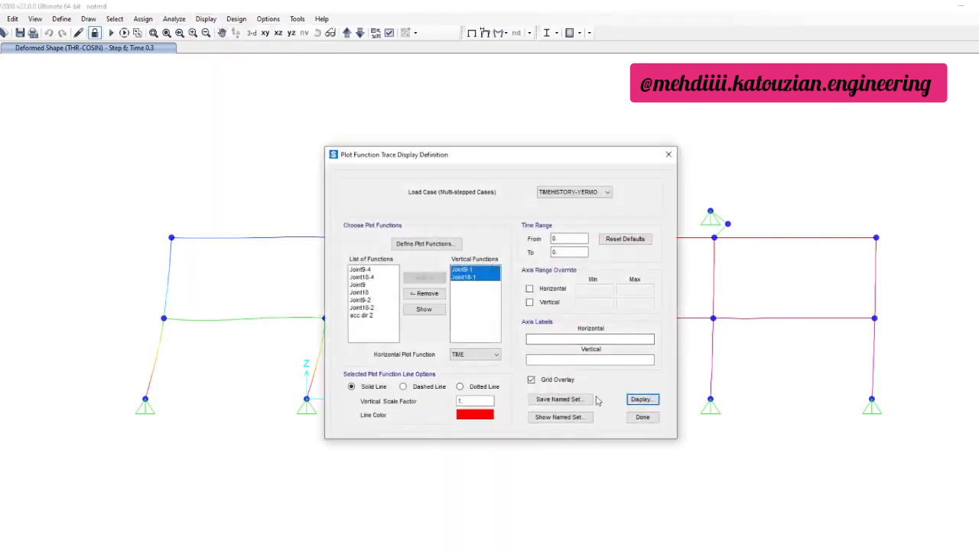
pyautogui.click(641, 399)
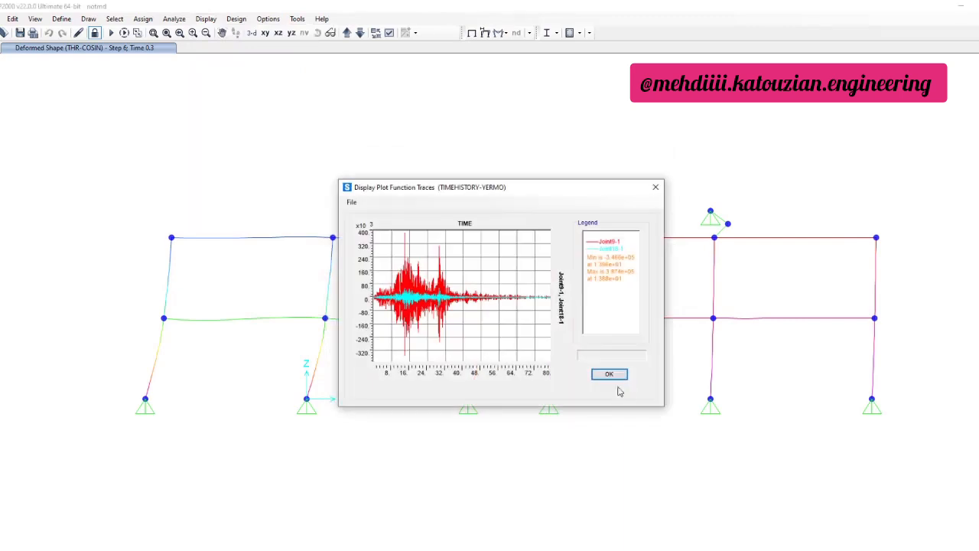
pyautogui.click(612, 375)
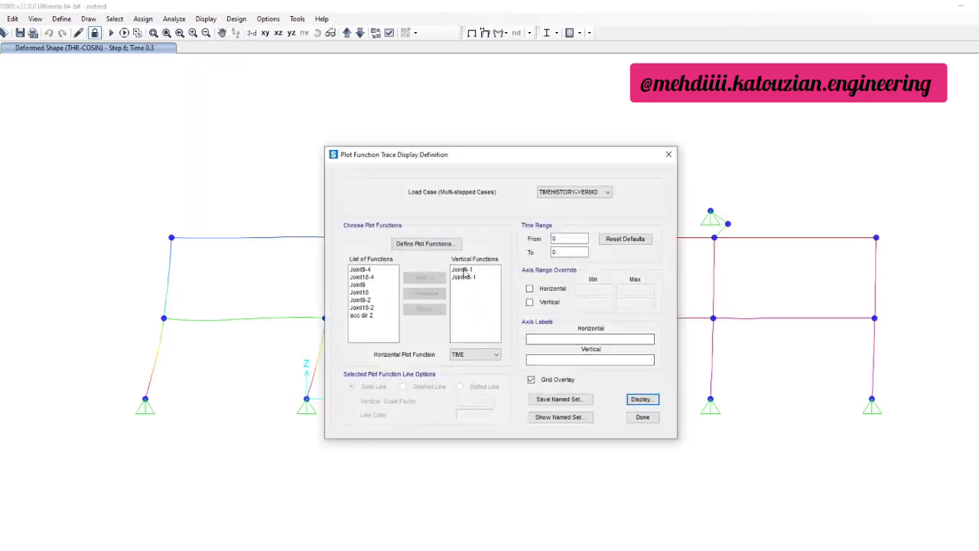
# Save the current plot function definition as a new named set called TIMEHISTORY-YERMO and close the definition.
pyautogui.click(555, 399)
pyautogui.click(442, 255)
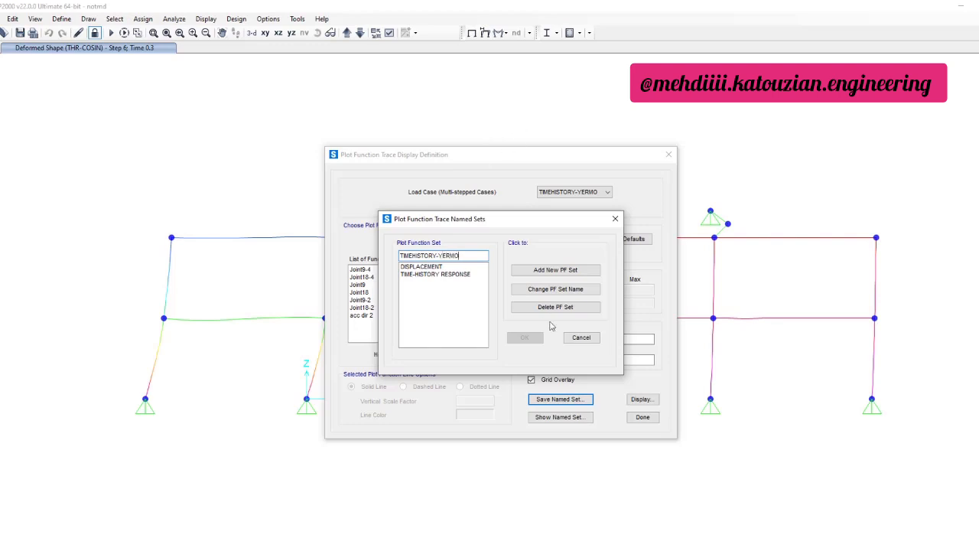
pyautogui.click(556, 270)
pyautogui.click(527, 338)
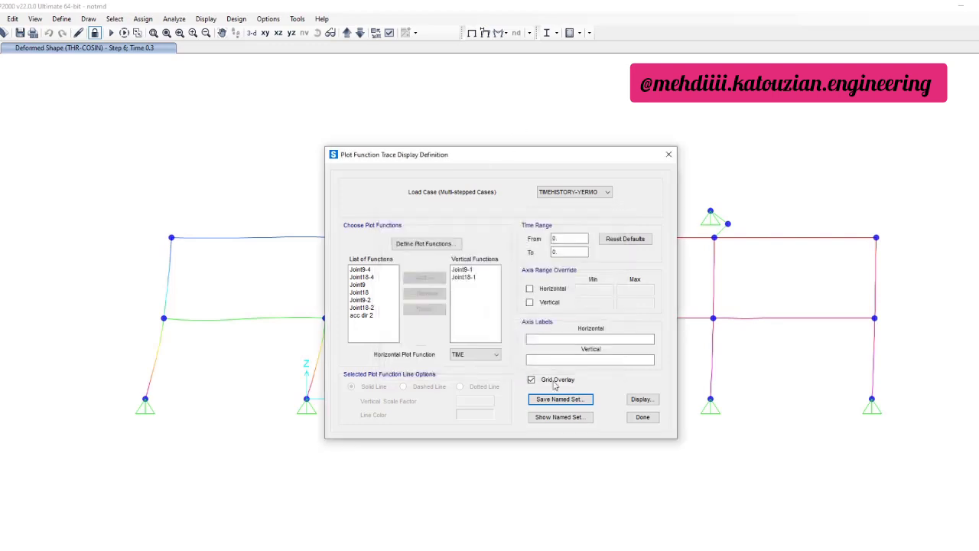
pyautogui.click(643, 417)
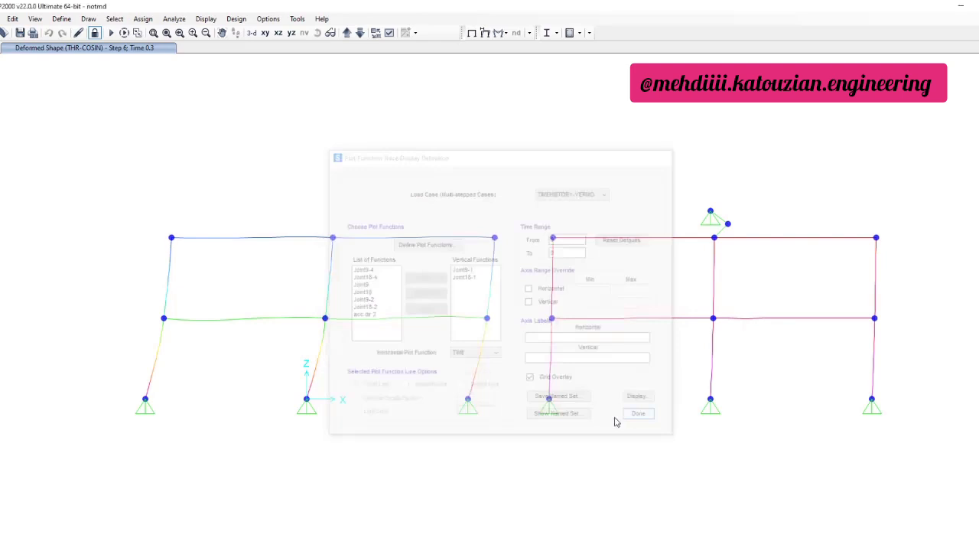
# Generate a multi-step animation video of the TIMEHISTORY-YERMO load case with the TIMEHISTORY-YERMO graph, and stop it after watching the response.
pyautogui.click(4, 18)
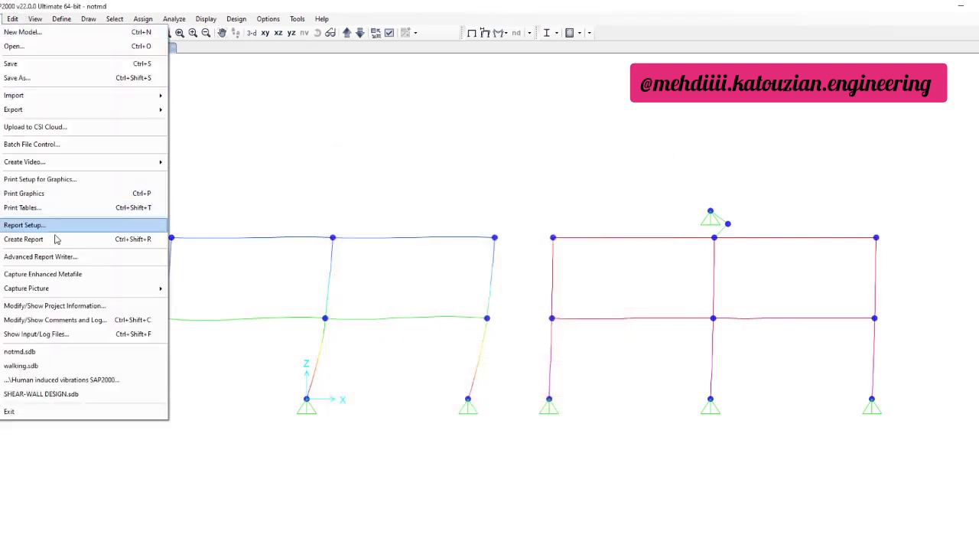
pyautogui.moveTo(99, 161)
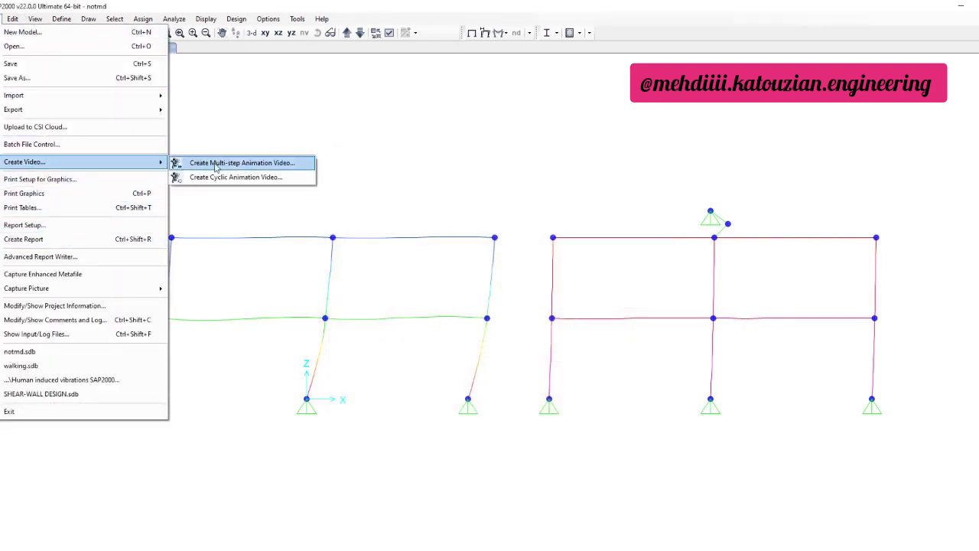
pyautogui.click(188, 162)
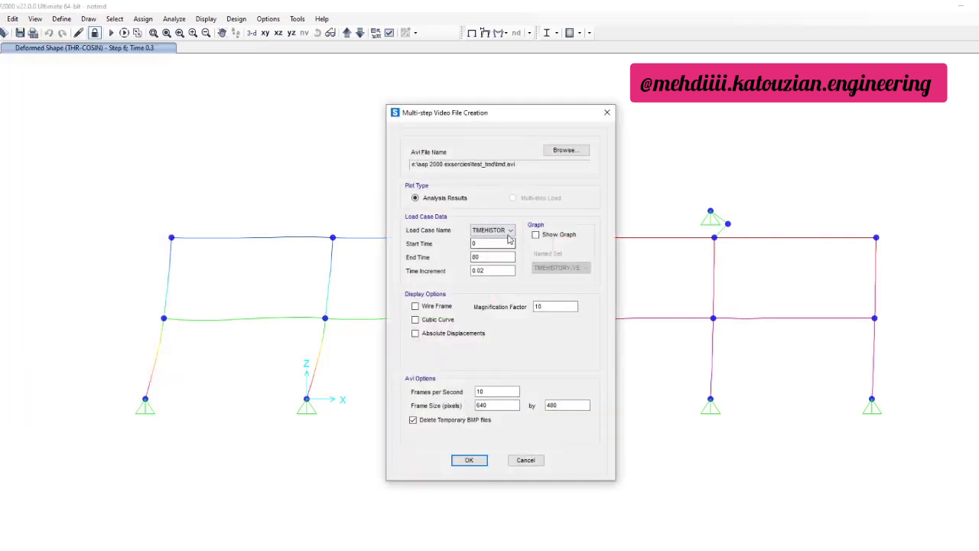
pyautogui.click(538, 234)
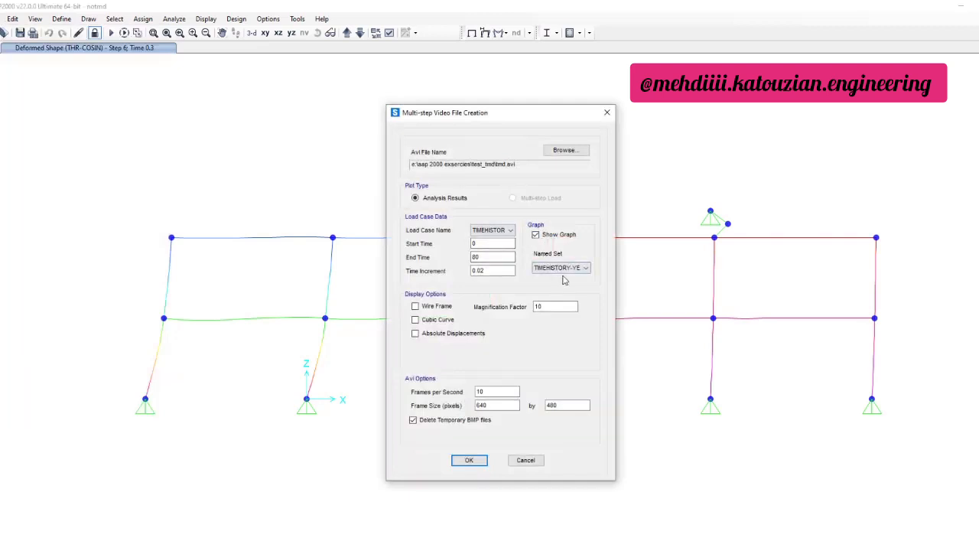
pyautogui.click(557, 267)
pyautogui.click(562, 293)
pyautogui.click(471, 462)
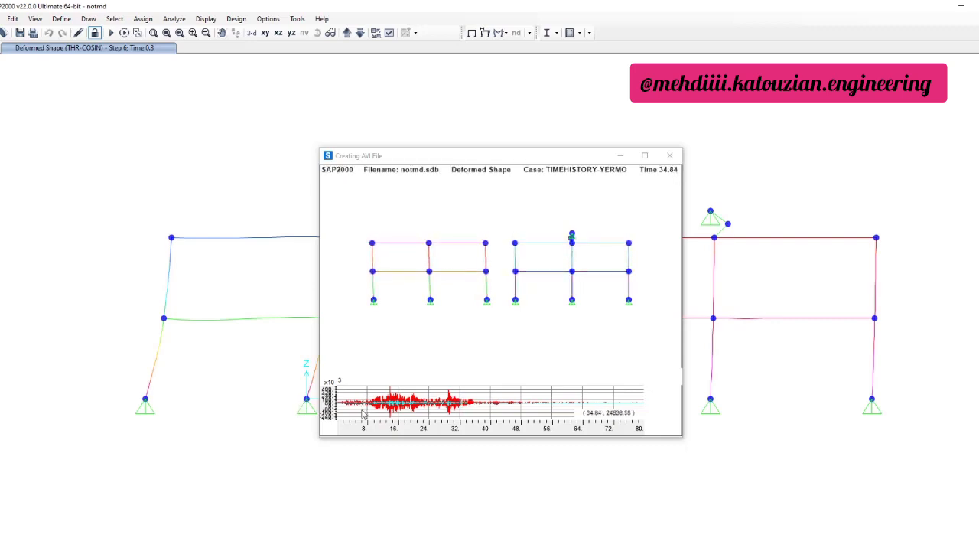
pyautogui.click(670, 156)
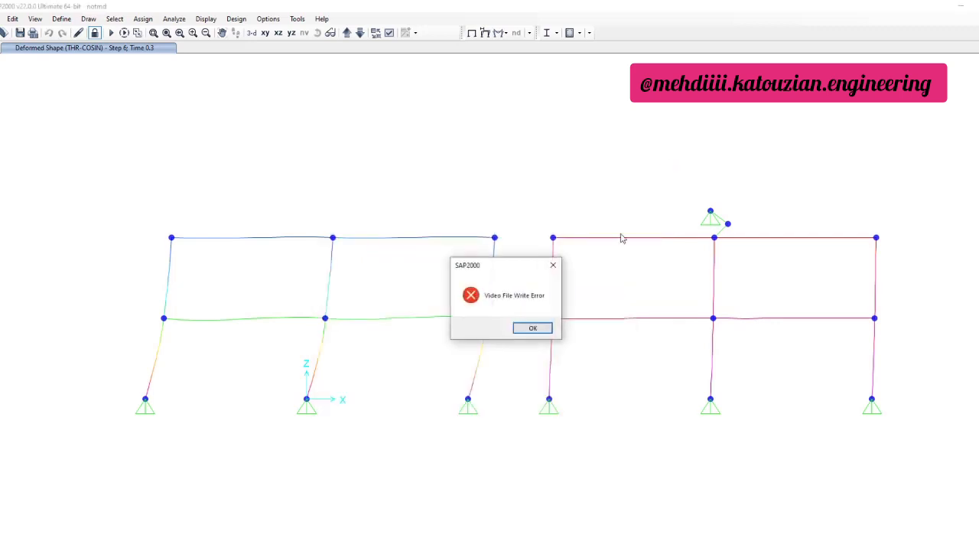
pyautogui.click(529, 328)
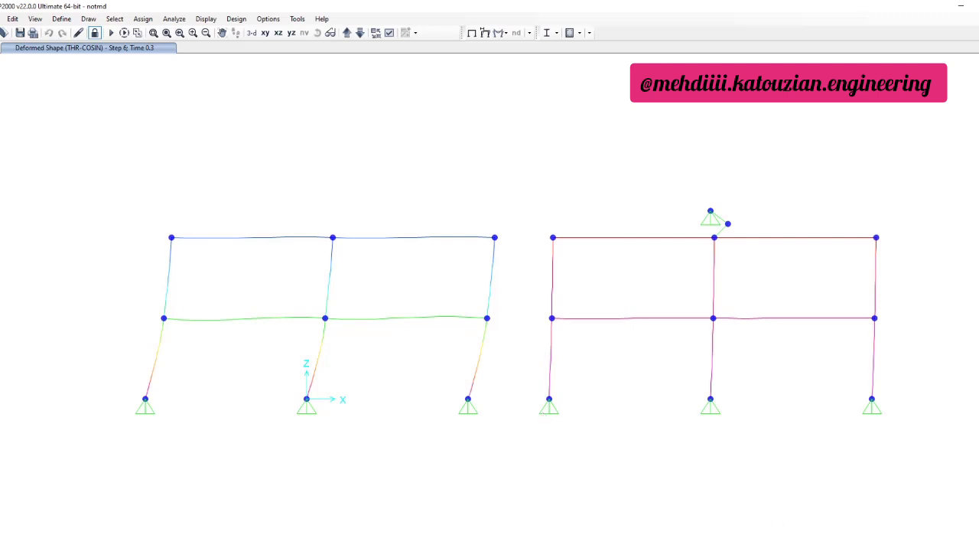
pyautogui.click(882, 550)
pyautogui.click(861, 550)
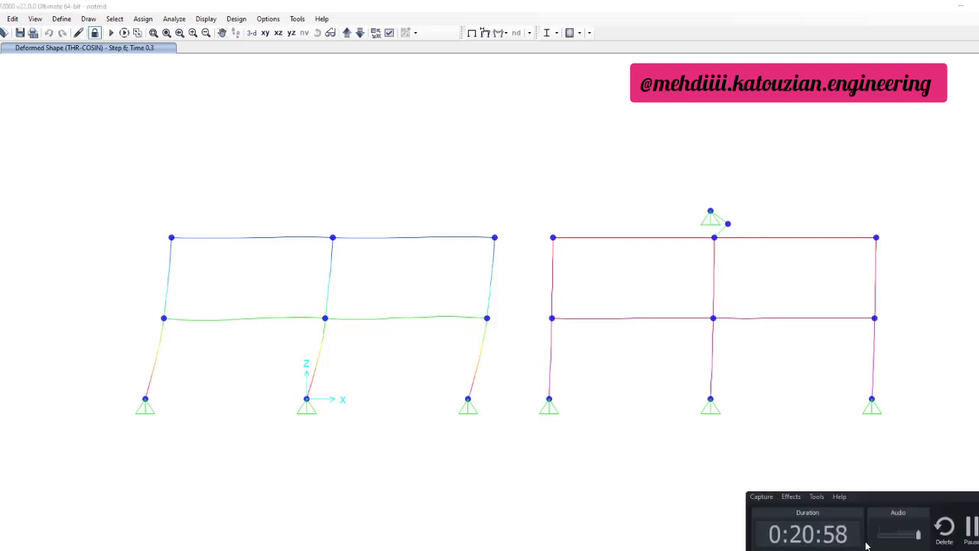